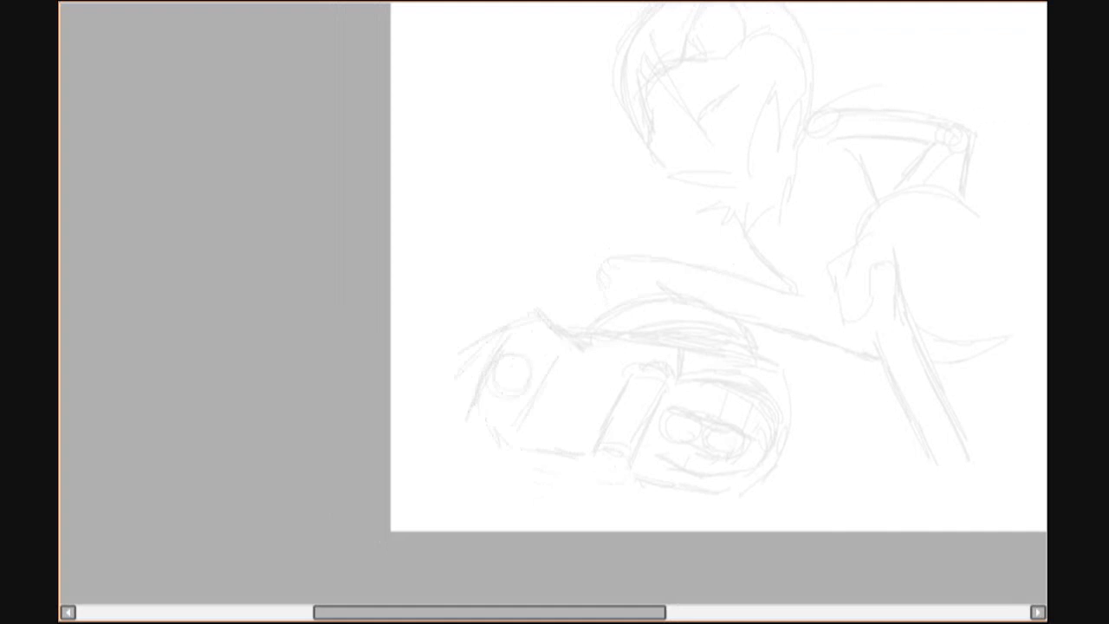
- Sketch the shoe sole's second circle, the band linking it to the first circle, and the angular upper edge
key(ctrl+0)
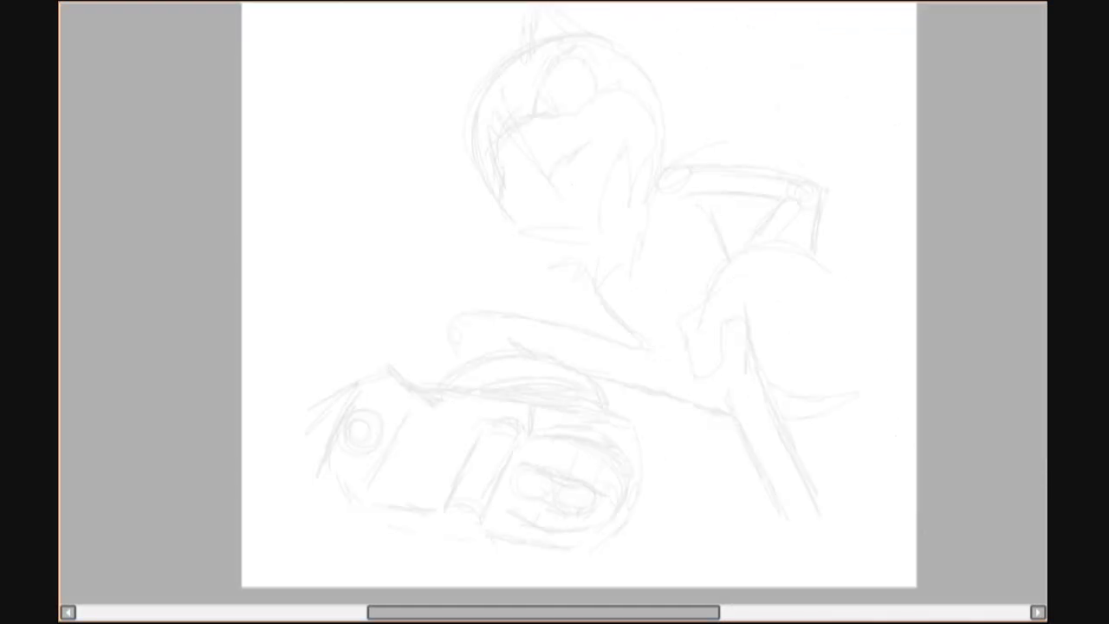
mouse_move(579, 295)
mouse_down()
mouse_move(642, 242)
mouse_move(665, 171)
mouse_up()
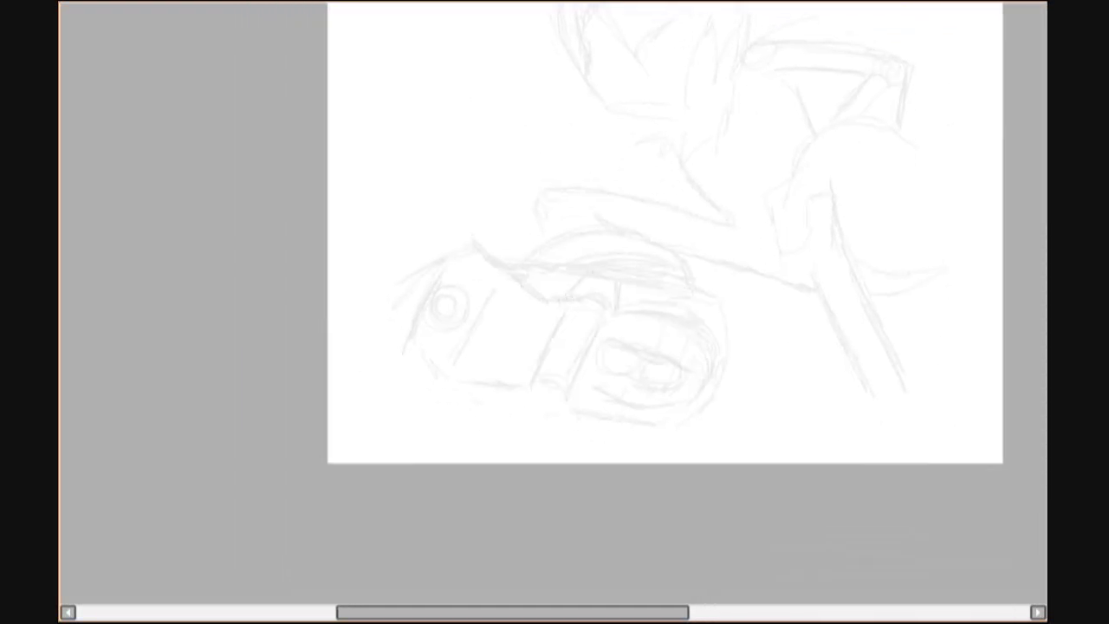
drag(606, 260, 559, 268)
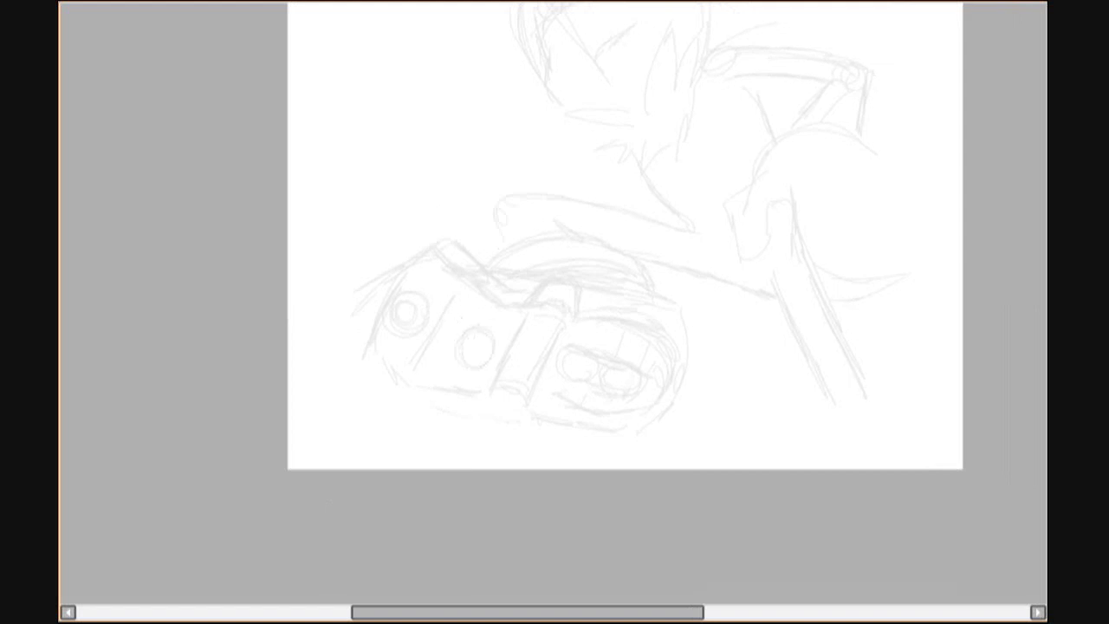
mouse_move(559, 267)
mouse_down()
mouse_move(576, 244)
mouse_move(545, 272)
mouse_move(557, 279)
mouse_move(469, 356)
mouse_up()
scroll(535, 306, up, 1)
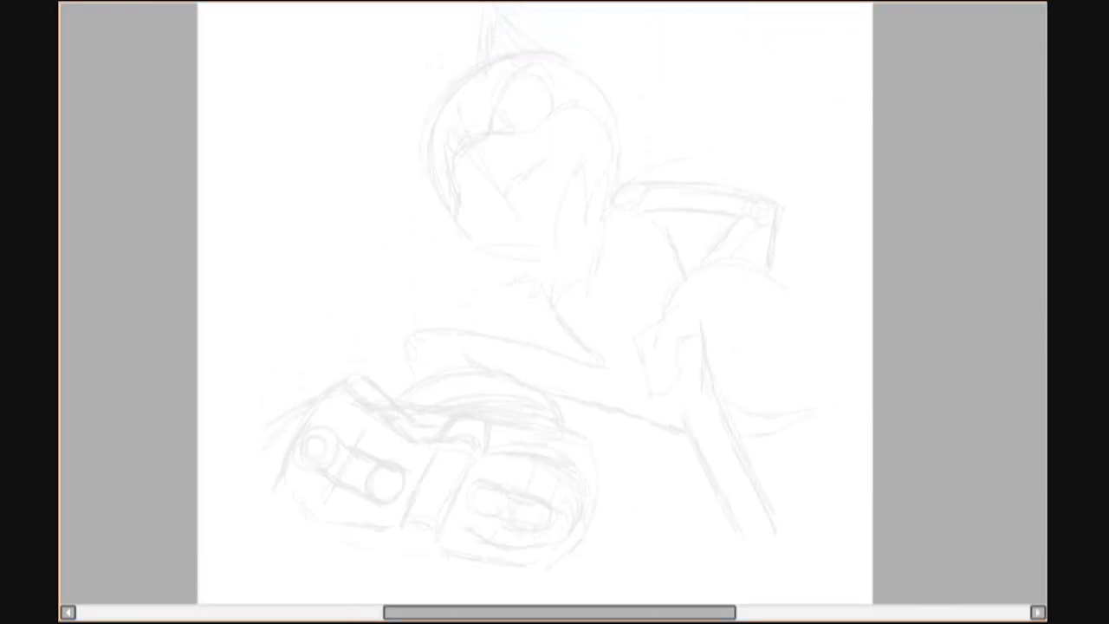
- Sketch the far fist below the chin and rough in the cuff and long fingers of the near hand
scroll(535, 309, up, 2)
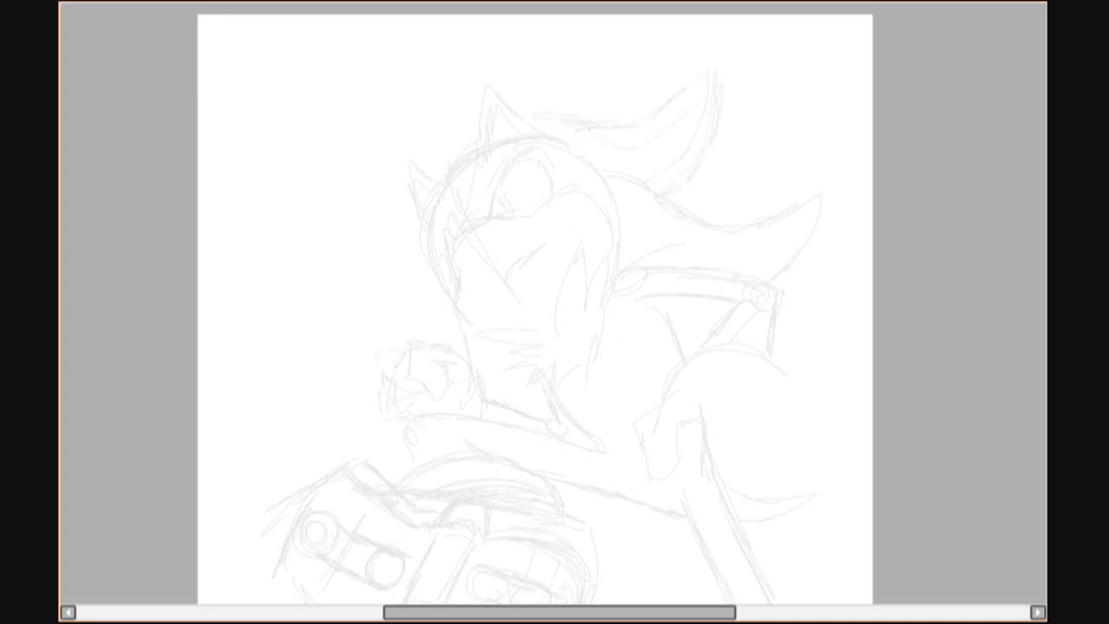
scroll(535, 303, down, 3)
drag(703, 350, 701, 374)
drag(738, 322, 727, 382)
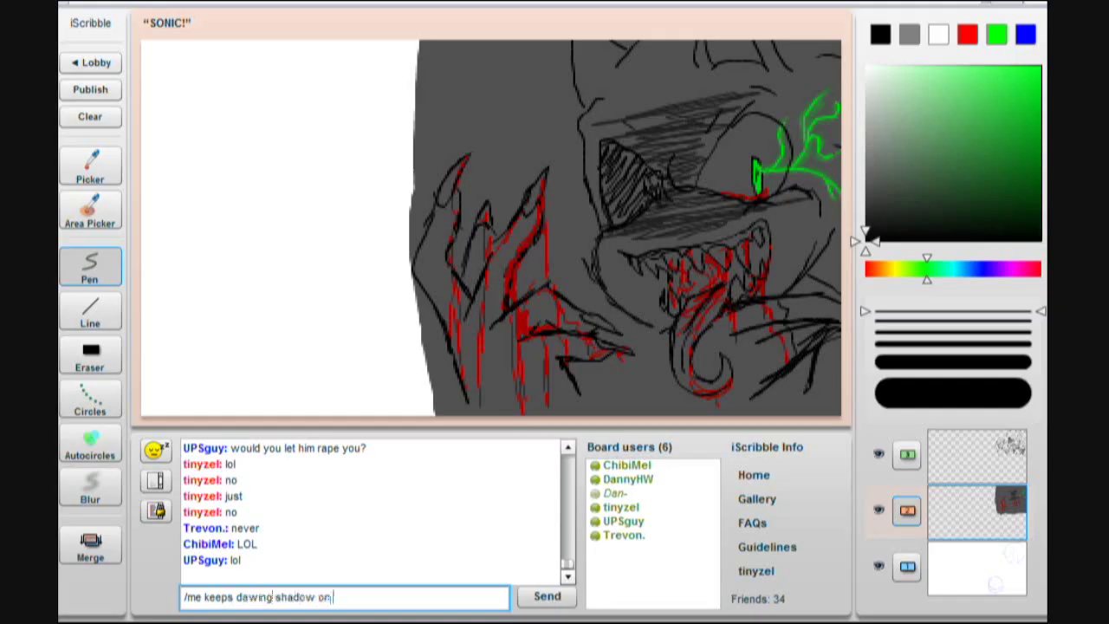
- In the iScribble chat, post "/me keeps dawing shadow on SAI" and the message "i would just kick him in the balls"
key(Return)
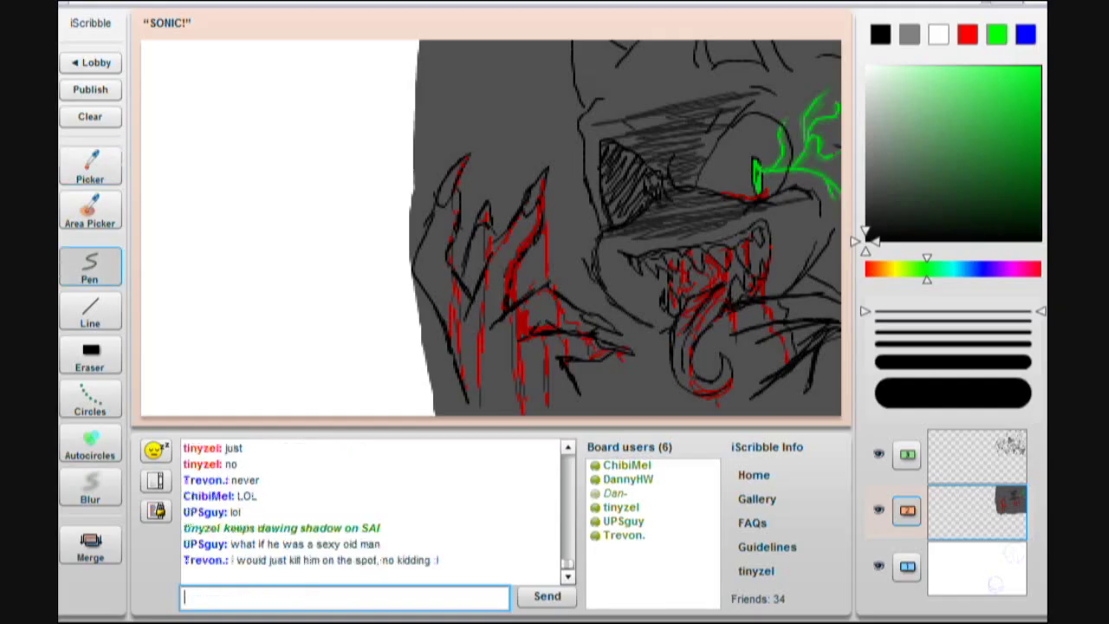
text(i would just kick him in the balls)
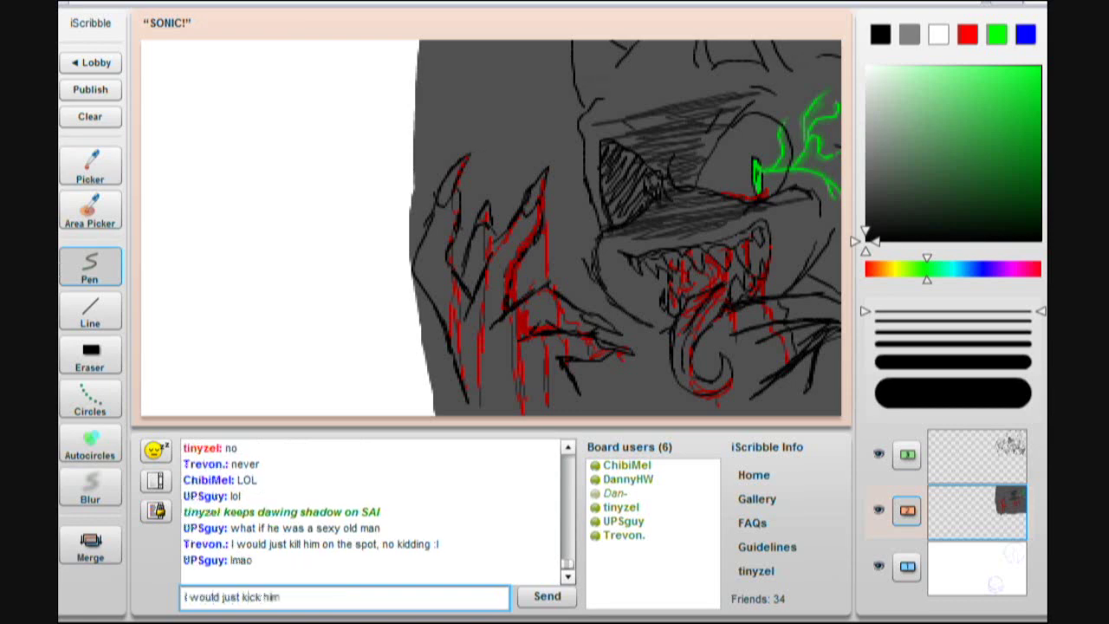
key(Return)
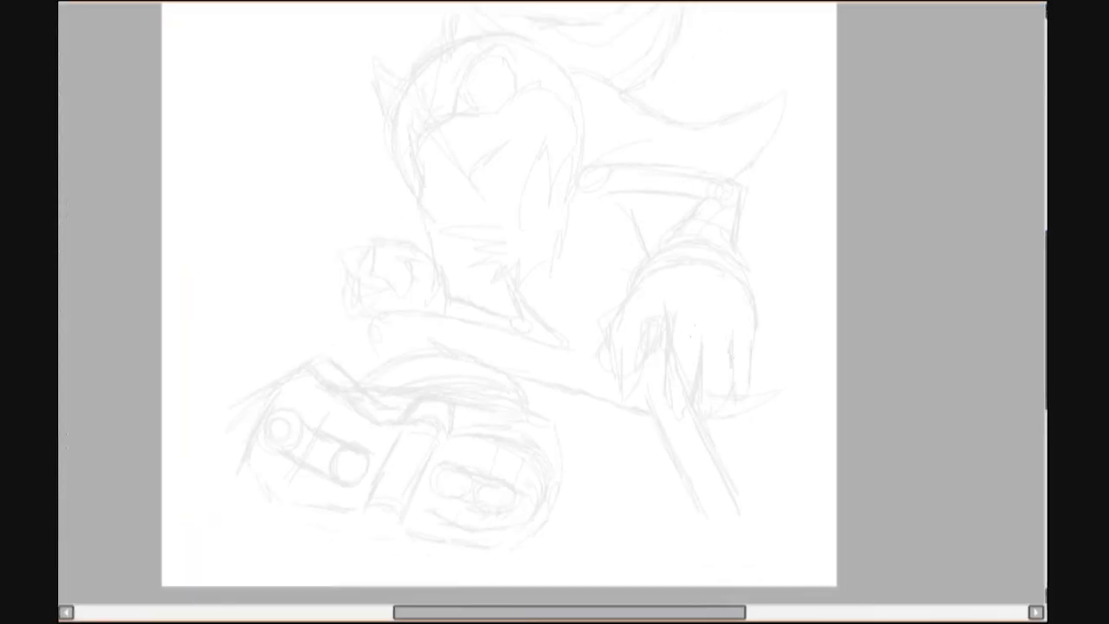
- Extend the rough sketch of the limb beneath the near hand down to the canvas's lower edge
drag(499, 295, 461, 235)
drag(695, 441, 773, 513)
drag(687, 494, 718, 527)
drag(486, 295, 554, 317)
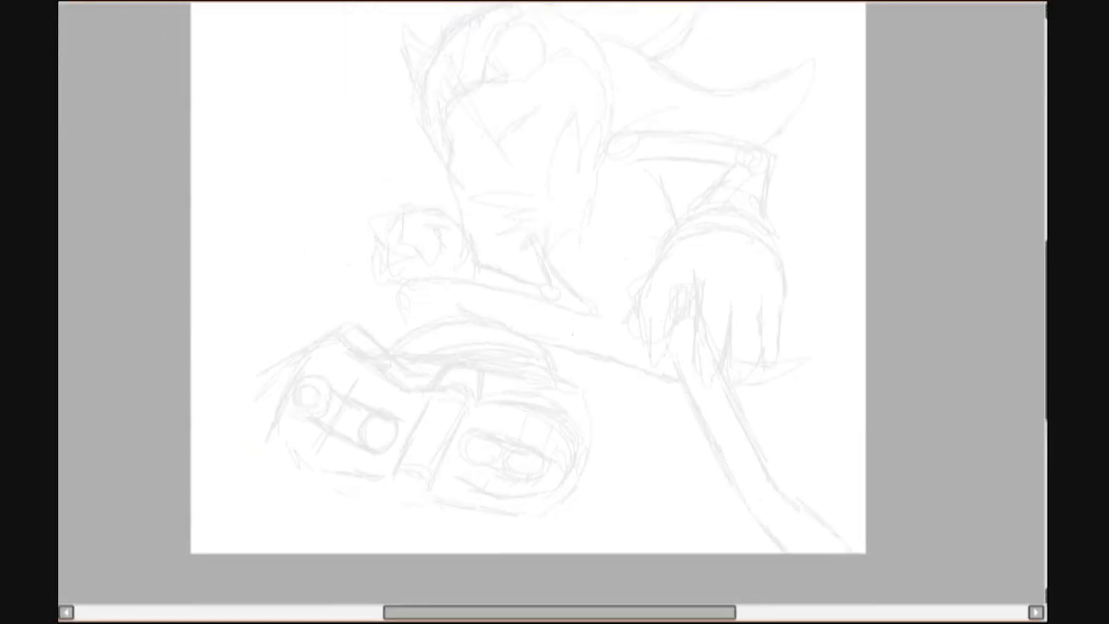
- Ink the upper muzzle line from the nose across to the cheek, and the rounded cheek curve
scroll(555, 303, up, 4)
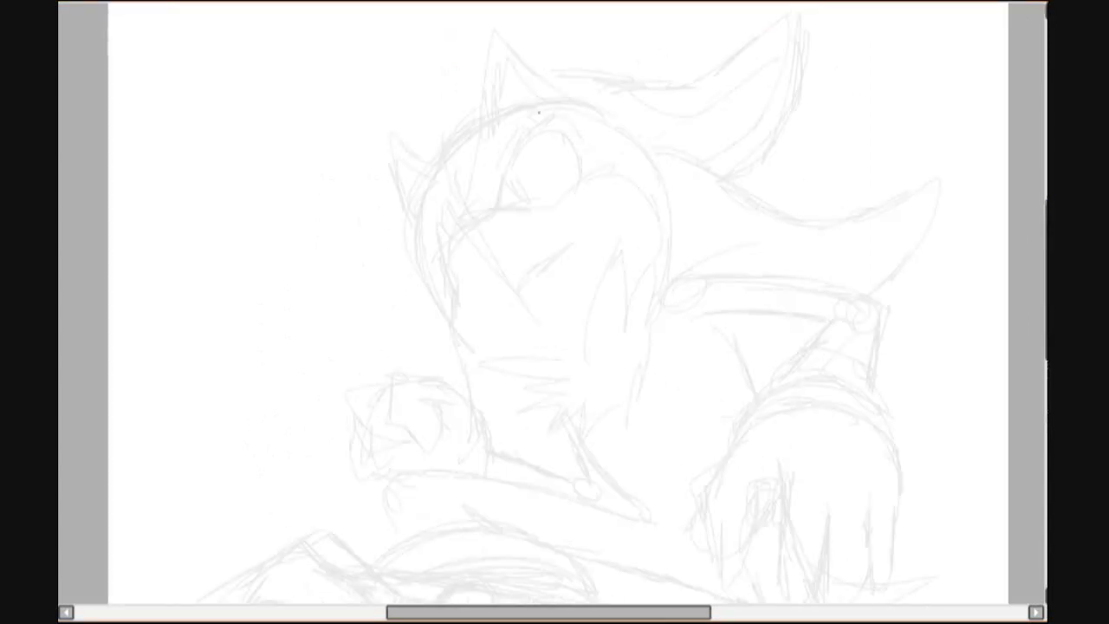
scroll(430, 269, up, 1)
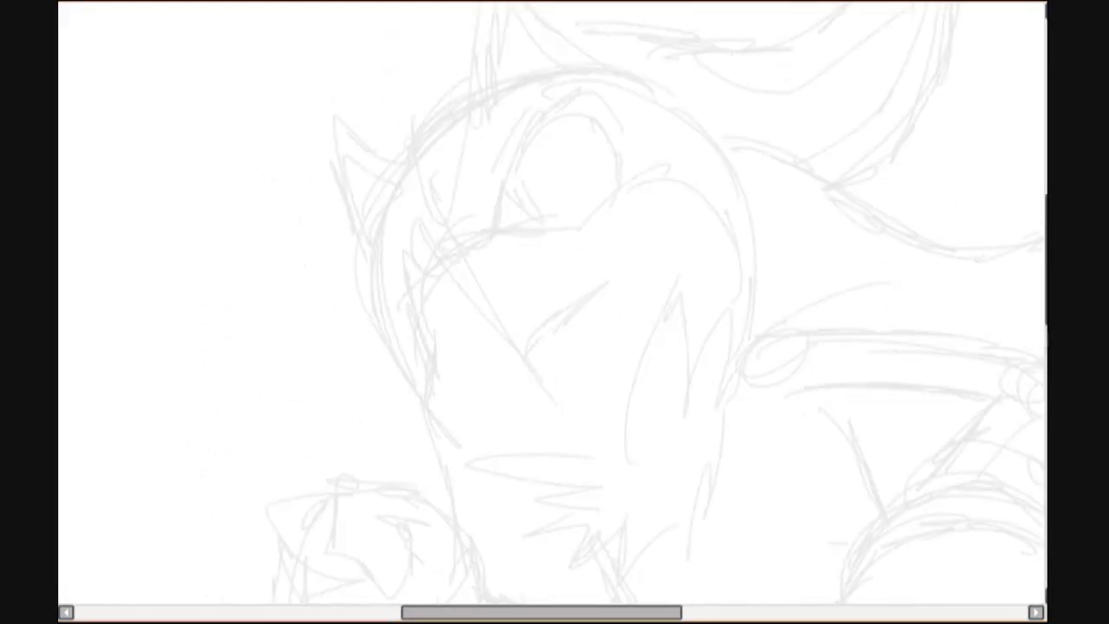
scroll(446, 269, up, 1)
mouse_move(467, 273)
mouse_down()
mouse_move(438, 258)
mouse_move(449, 274)
mouse_move(436, 269)
mouse_move(453, 275)
mouse_move(603, 242)
mouse_move(698, 193)
mouse_up()
scroll(468, 268, left, 1)
mouse_move(713, 198)
mouse_down()
mouse_move(755, 231)
mouse_move(767, 335)
mouse_up()
- Ink the front of the muzzle down to the chin and add the short slanted mouth line
scroll(554, 312, down, 3)
mouse_move(459, 234)
mouse_down()
mouse_move(464, 319)
mouse_move(503, 414)
mouse_up()
scroll(555, 312, up, 3)
drag(607, 319, 560, 360)
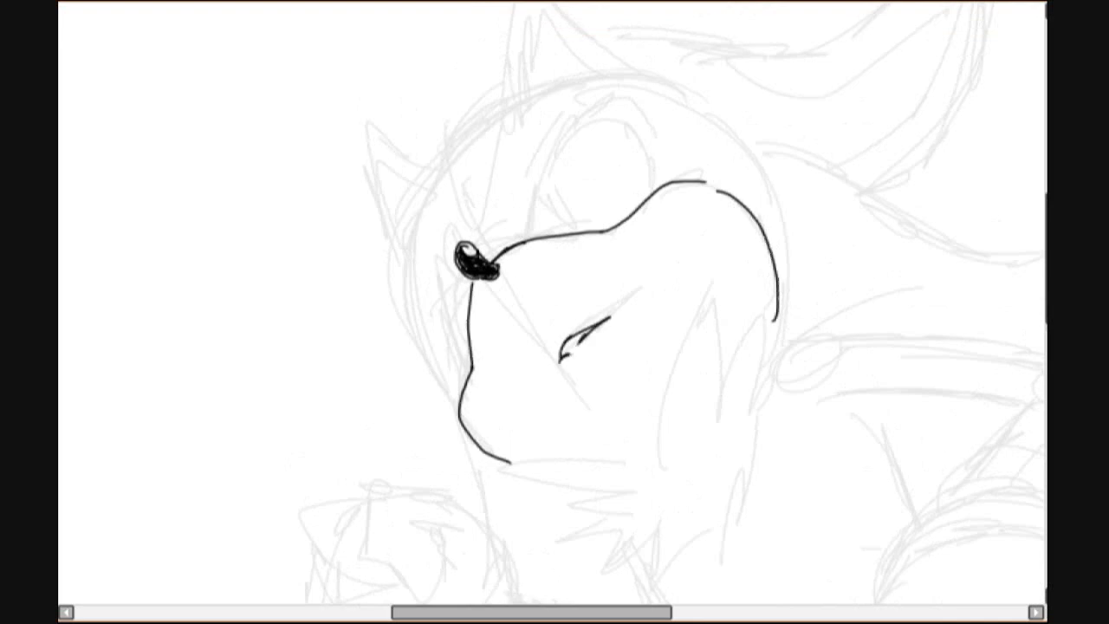
- Ink the large near eye with its pupil and upper eyelid, plus the short line at the bridge of the nose
scroll(554, 312, up, 4)
scroll(555, 312, left, 1)
mouse_move(671, 285)
mouse_down()
mouse_move(594, 235)
mouse_move(577, 299)
mouse_up()
key(ctrl+z)
key(ctrl+z)
mouse_move(667, 279)
mouse_down()
mouse_move(599, 189)
mouse_move(565, 286)
mouse_up()
drag(524, 286, 528, 316)
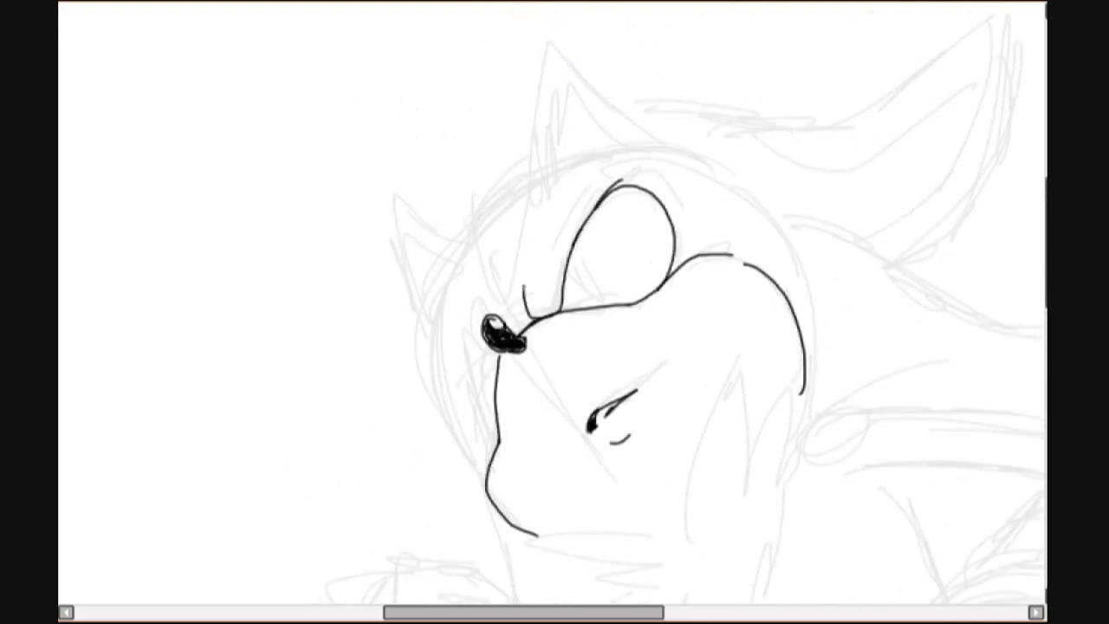
drag(586, 262, 597, 297)
drag(608, 190, 660, 201)
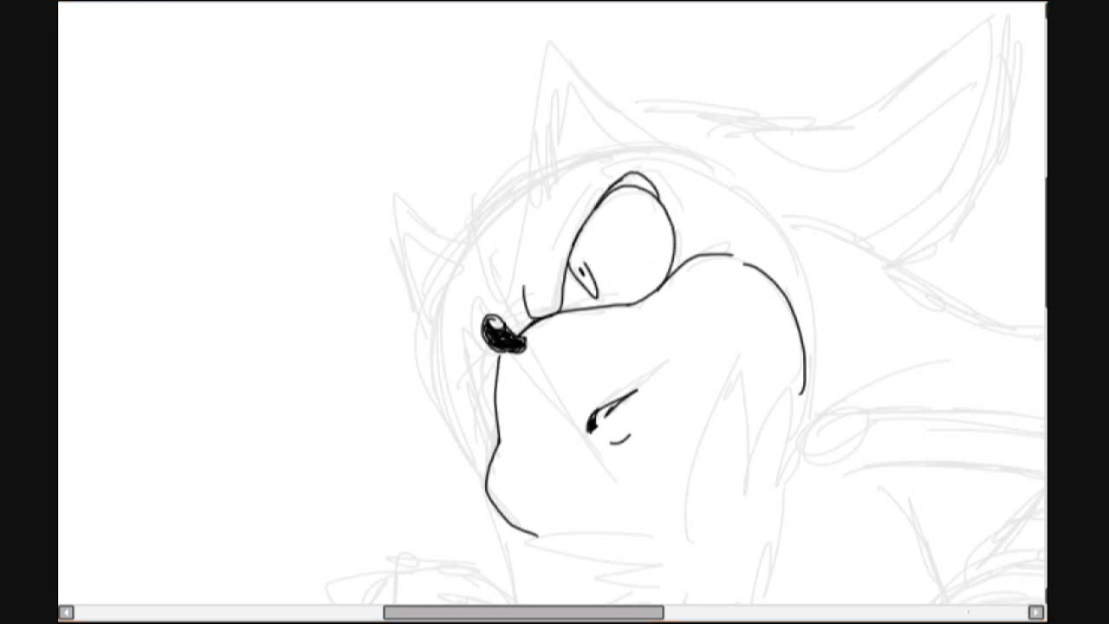
- Ink the far eye's outline and the outer face contour on the far side of the nose
scroll(554, 312, down, 2)
scroll(555, 312, left, 1)
drag(525, 260, 540, 262)
mouse_move(505, 258)
mouse_down()
mouse_move(468, 282)
mouse_move(508, 398)
mouse_move(463, 311)
mouse_up()
scroll(555, 312, up, 1)
drag(452, 239, 487, 391)
- Ink the brow lines beside and above the near eye
scroll(555, 312, up, 3)
drag(594, 227, 566, 286)
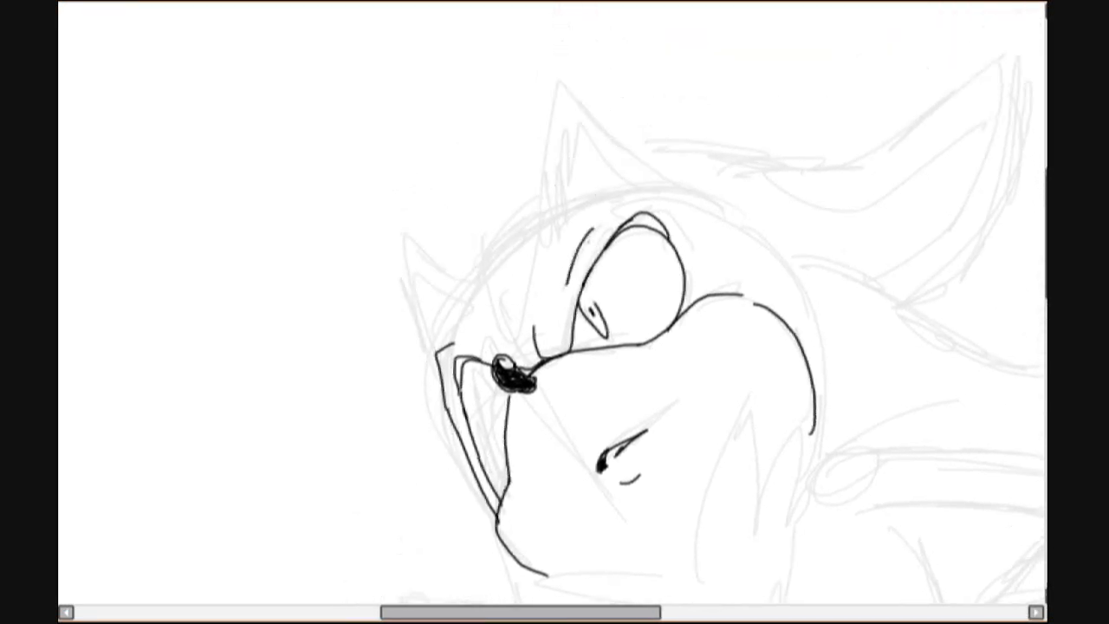
drag(612, 203, 656, 206)
- Ink both pointed ears with their inner outlines, the top of the head between them, and the forehead stripe
scroll(555, 312, up, 1)
scroll(555, 312, right, 1)
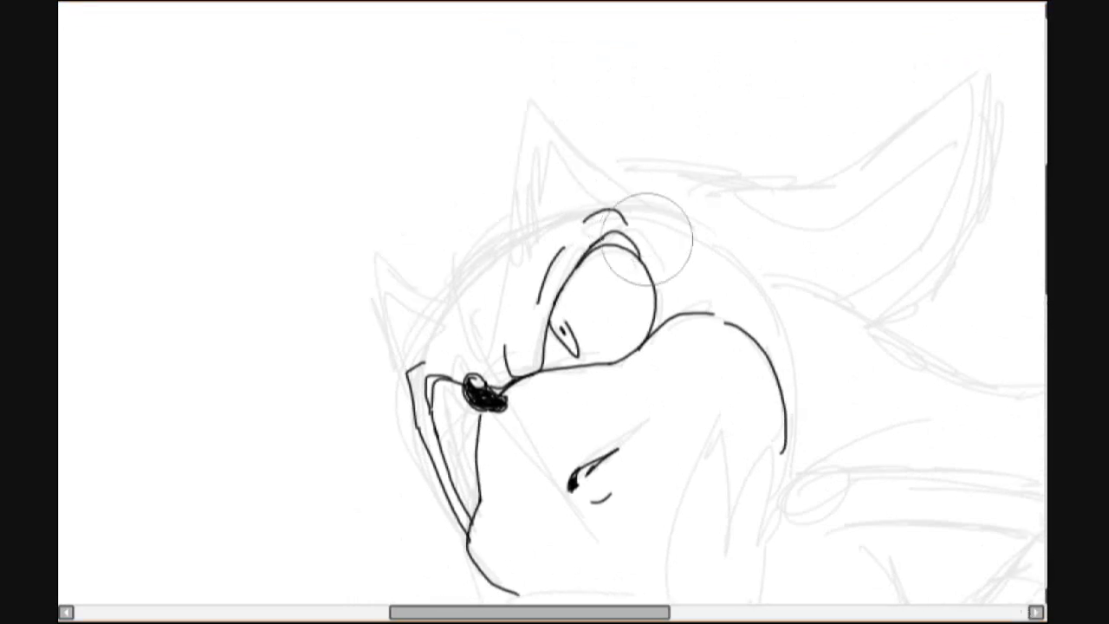
mouse_move(581, 215)
mouse_down()
mouse_move(646, 227)
mouse_move(539, 177)
mouse_move(534, 230)
mouse_up()
drag(551, 217, 582, 208)
drag(544, 203, 607, 201)
scroll(554, 312, down, 2)
mouse_move(458, 246)
mouse_down()
mouse_move(399, 210)
mouse_move(418, 308)
mouse_up()
drag(407, 227, 450, 299)
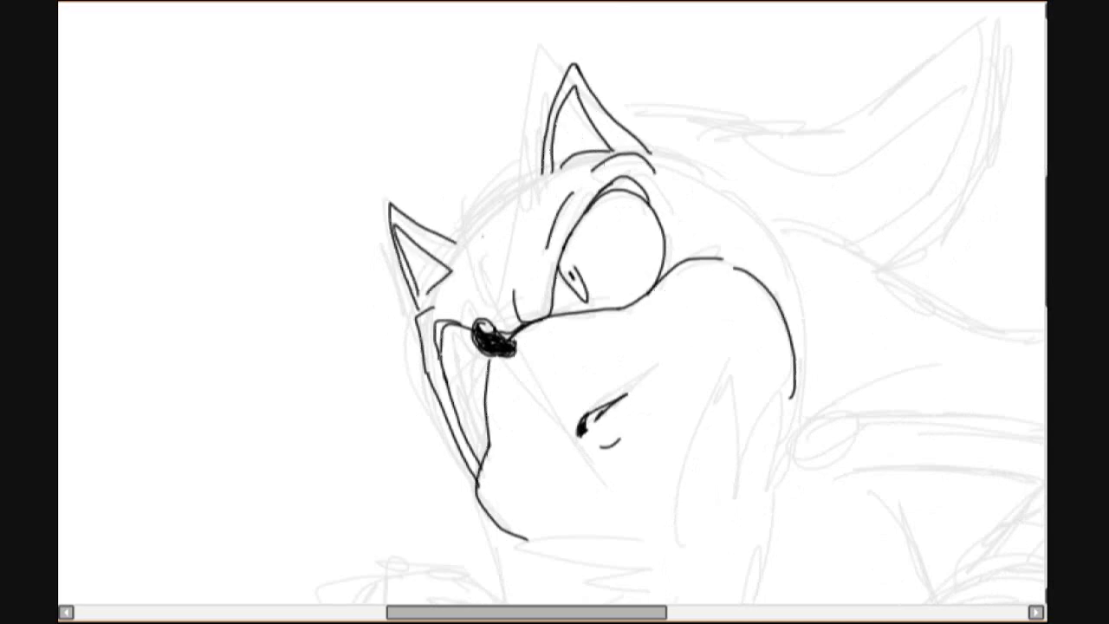
drag(460, 239, 533, 143)
drag(486, 199, 467, 294)
- Ink the spiky fur tufts beside the cheek and below the chin, and extend the cheek curve to meet them
scroll(554, 312, down, 3)
scroll(555, 312, right, 4)
scroll(555, 312, down, 3)
drag(547, 351, 613, 312)
drag(611, 314, 654, 216)
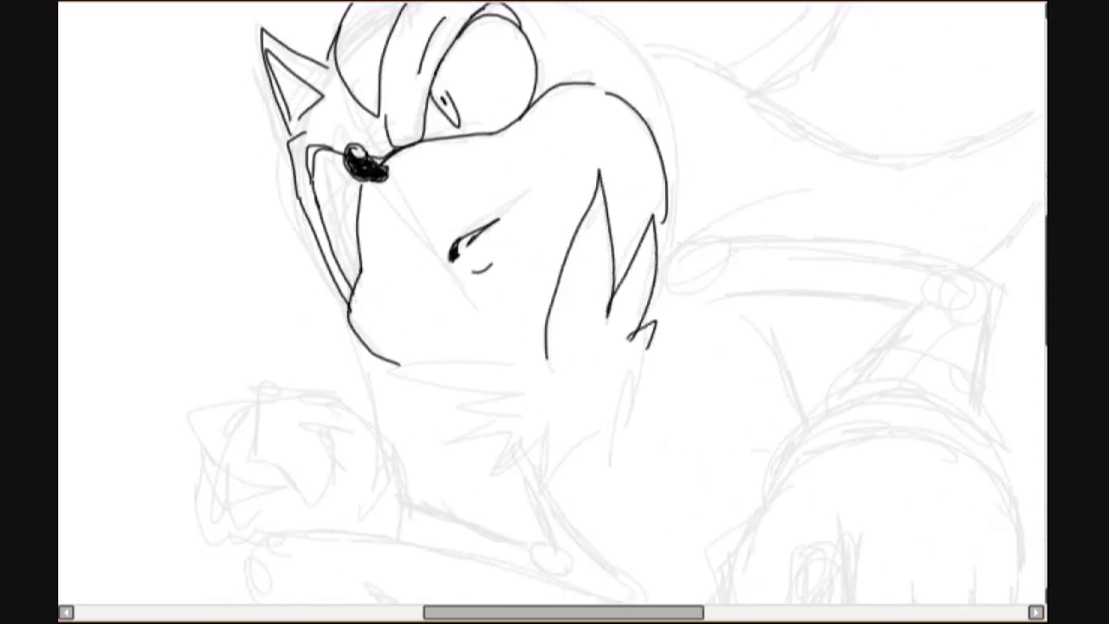
drag(642, 328, 628, 374)
mouse_move(548, 353)
mouse_down()
mouse_move(523, 392)
mouse_move(568, 449)
mouse_move(617, 401)
mouse_up()
drag(407, 363, 423, 371)
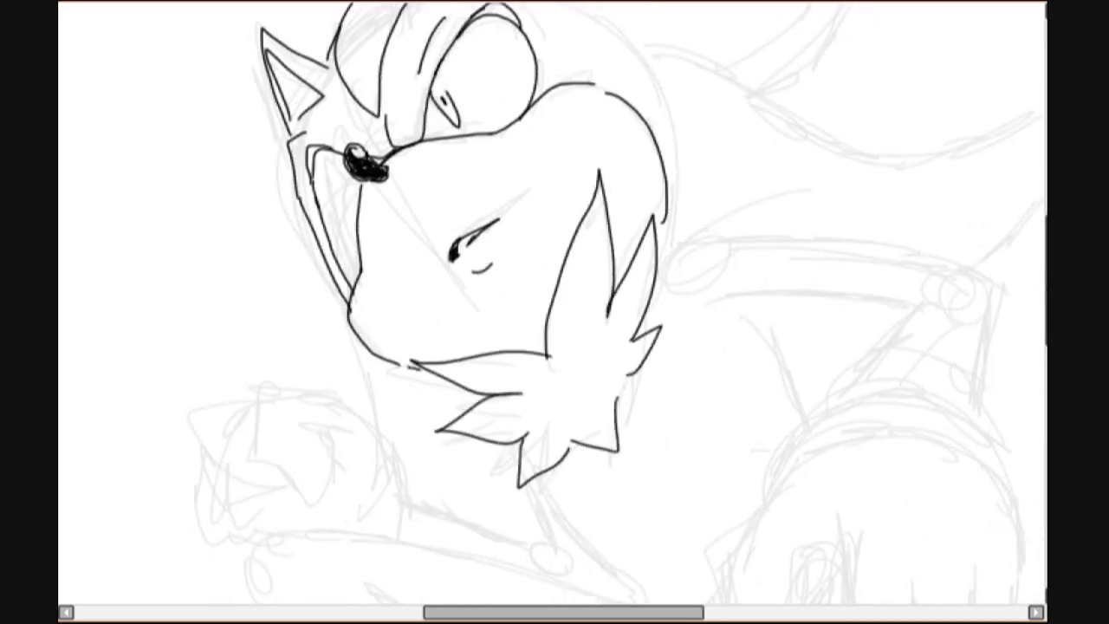
drag(664, 224, 662, 254)
key(ctrl+z)
drag(667, 203, 663, 241)
- Ink the near arm's contours from the shoulder around the bent elbow to the wrist
scroll(555, 312, down, 4)
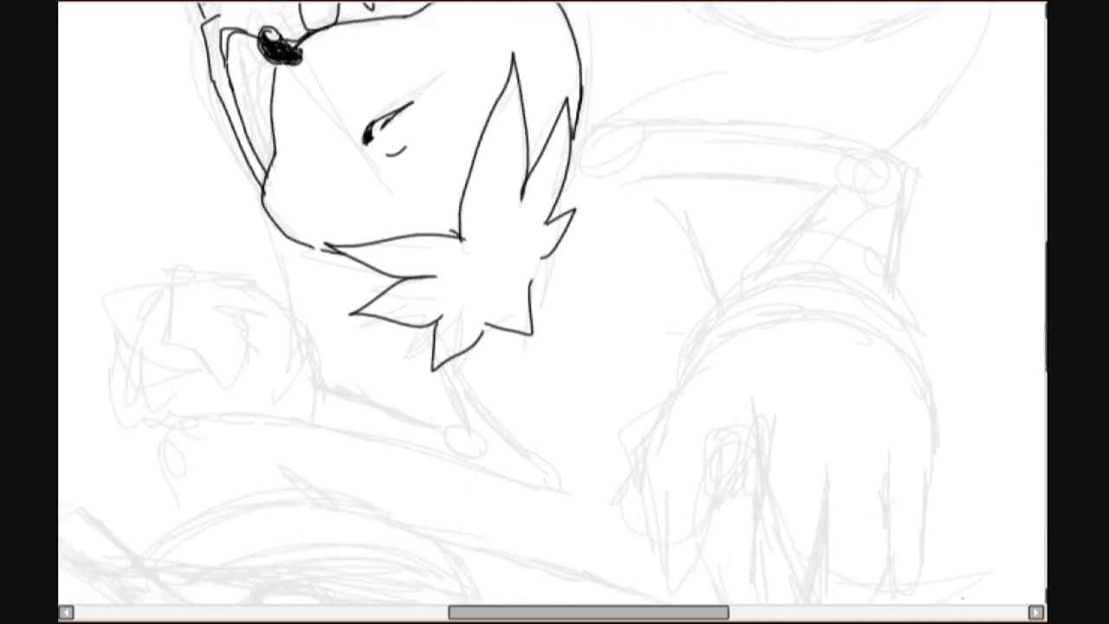
scroll(554, 312, down, 10)
scroll(554, 312, up, 10)
drag(510, 191, 631, 156)
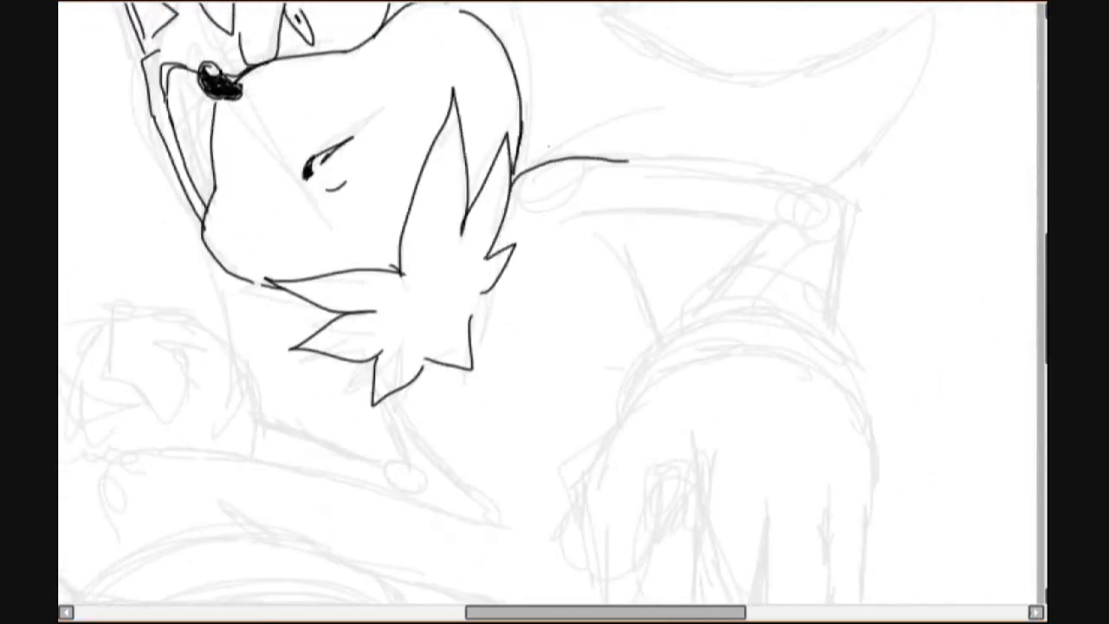
scroll(554, 312, down, 1)
drag(551, 206, 732, 208)
mouse_move(580, 148)
mouse_down()
mouse_move(678, 145)
mouse_move(667, 232)
mouse_up()
scroll(554, 312, down, 1)
mouse_move(742, 106)
mouse_down()
mouse_move(804, 152)
mouse_move(788, 257)
mouse_up()
- Ink the torso's front line from the chest fur down to the hip
scroll(555, 312, down, 2)
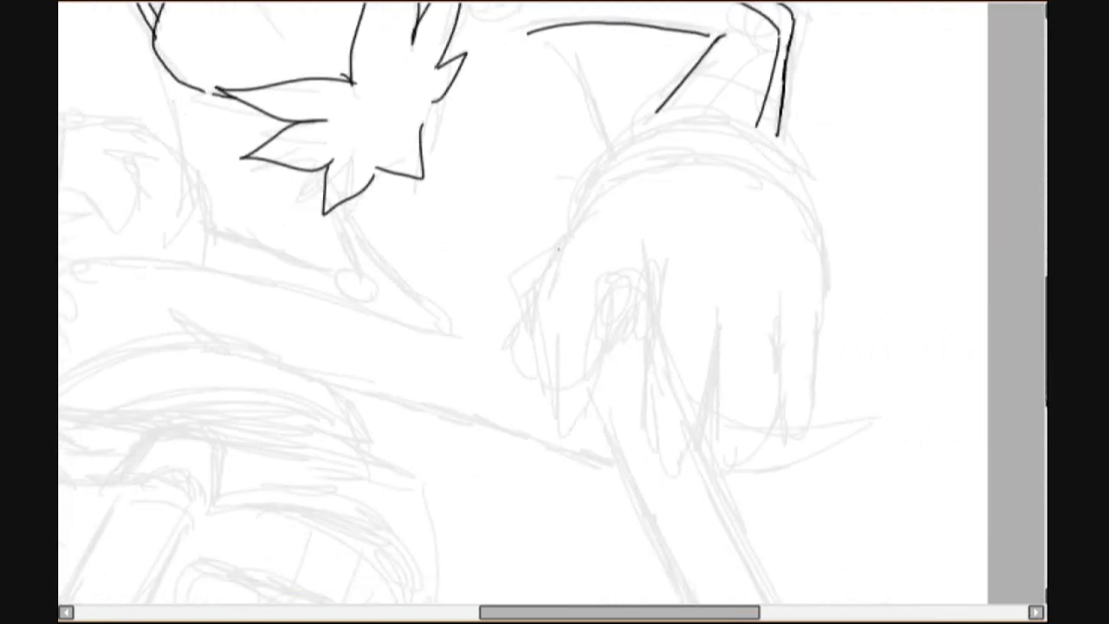
scroll(554, 312, left, 2)
drag(475, 210, 583, 337)
- Ink the bent leg's contour from the hip around the knee and add a short crease line, with the canvas rotated
scroll(554, 312, down, 1)
scroll(555, 312, left, 2)
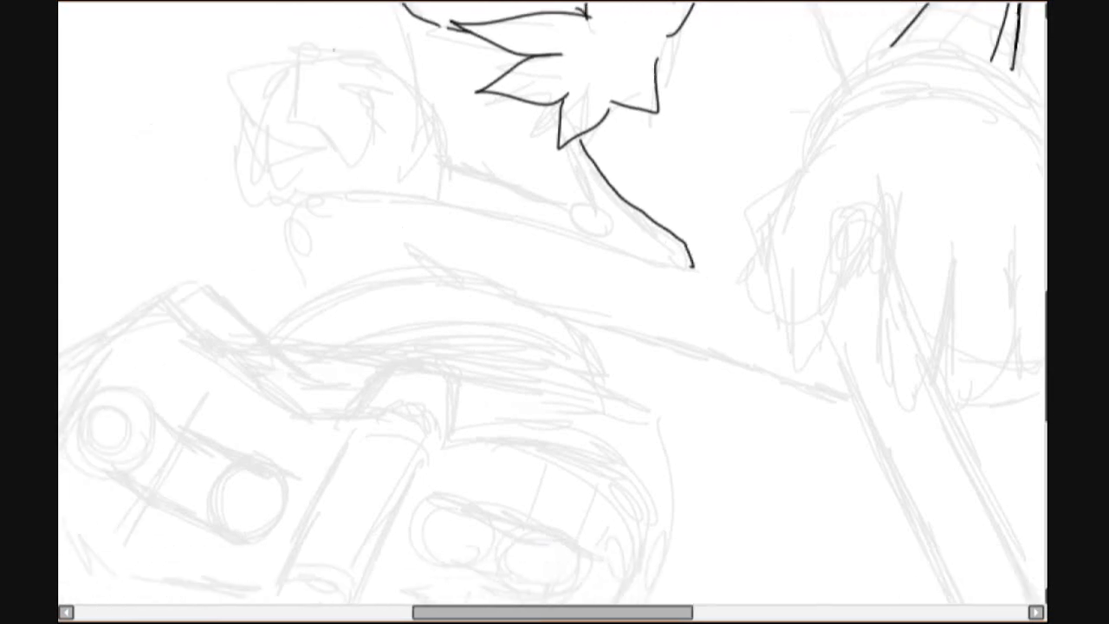
key(Delete)
key(Delete)
key(Delete)
key(Delete)
key(Delete)
key(Delete)
mouse_move(520, 55)
mouse_down()
mouse_move(510, 404)
mouse_move(589, 445)
mouse_move(622, 414)
mouse_up()
drag(577, 302, 556, 345)
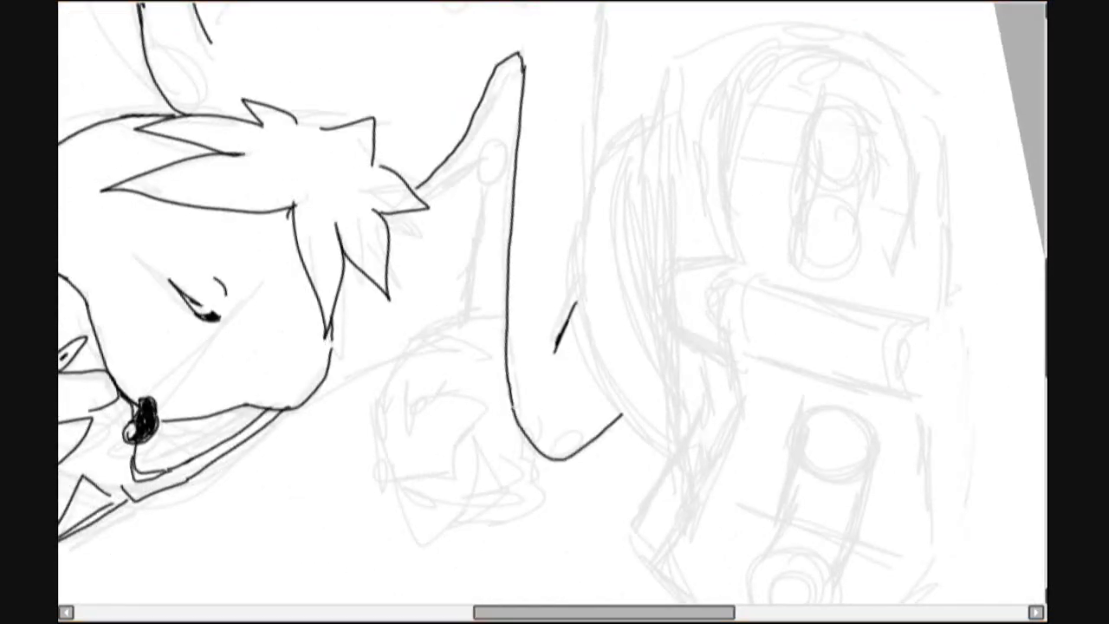
- Ink the curved top line of the shoe's cuff below the knee
scroll(555, 312, up, 3)
scroll(555, 312, down, 3)
scroll(555, 312, right, 2)
scroll(554, 312, down, 1)
mouse_move(433, 197)
mouse_down()
mouse_move(421, 298)
mouse_move(506, 463)
mouse_up()
scroll(555, 312, right, 2)
key(End)
key(End)
key(End)
key(End)
key(End)
key(End)
key(End)
key(End)
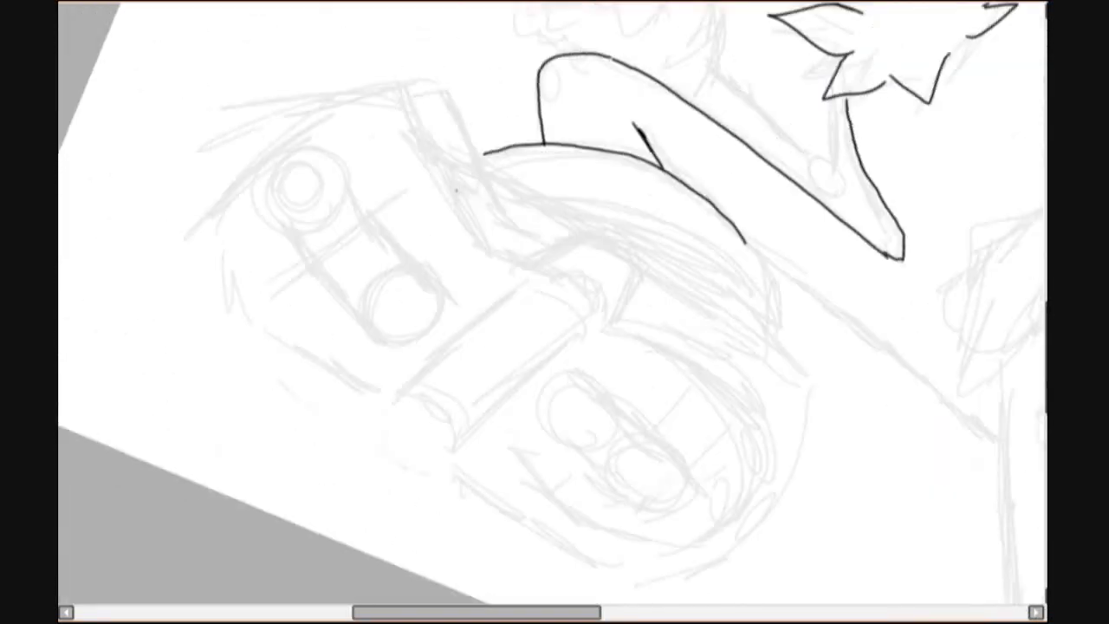
scroll(555, 312, up, 1)
scroll(555, 312, down, 1)
mouse_move(445, 147)
mouse_down()
mouse_move(503, 143)
mouse_move(660, 244)
mouse_up()
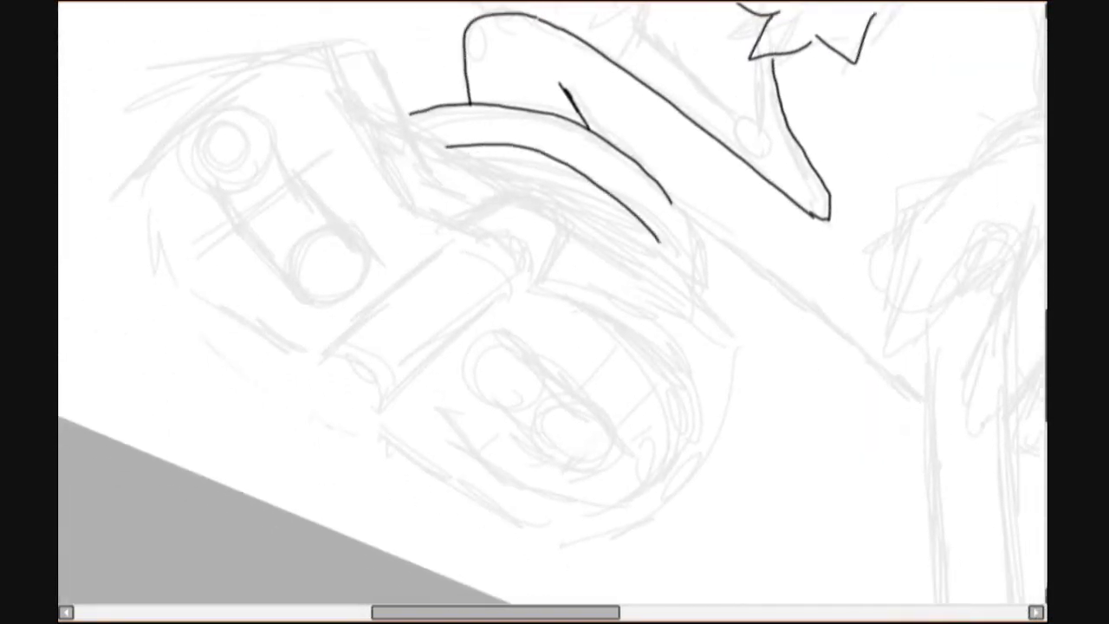
key(ctrl+z)
- Ink the arched ends of the sole's middle section and the outline of the adjoining rounded section
scroll(554, 312, left, 1)
drag(478, 236, 555, 289)
scroll(555, 312, down, 1)
drag(350, 332, 405, 353)
scroll(554, 312, down, 1)
mouse_move(546, 224)
mouse_down()
mouse_move(582, 228)
mouse_move(678, 397)
mouse_up()
mouse_move(394, 347)
mouse_down()
mouse_move(569, 458)
mouse_move(598, 459)
mouse_up()
drag(677, 399, 625, 451)
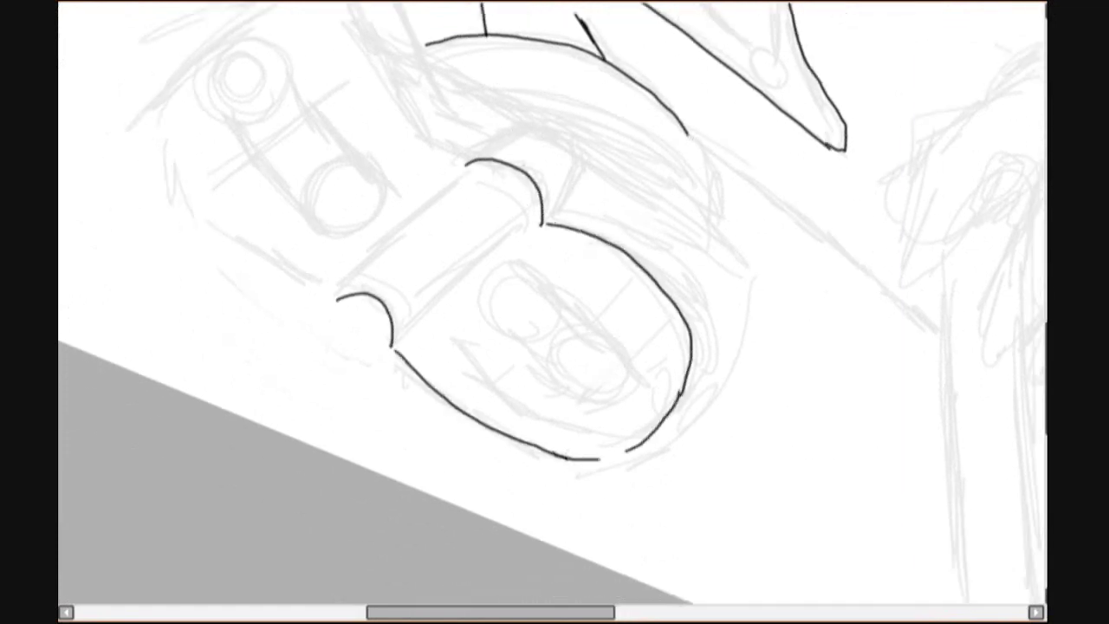
- Ink the two straight edges joining the arched ends of the sole's middle section
drag(469, 169, 338, 299)
key(ctrl+z)
drag(467, 163, 336, 297)
drag(391, 348, 542, 222)
- Ink the four-sided outline of the sole section opposite the rounded one, redrawing its outer edge until it closes
drag(555, 312, 652, 444)
drag(565, 296, 513, 260)
drag(433, 429, 350, 380)
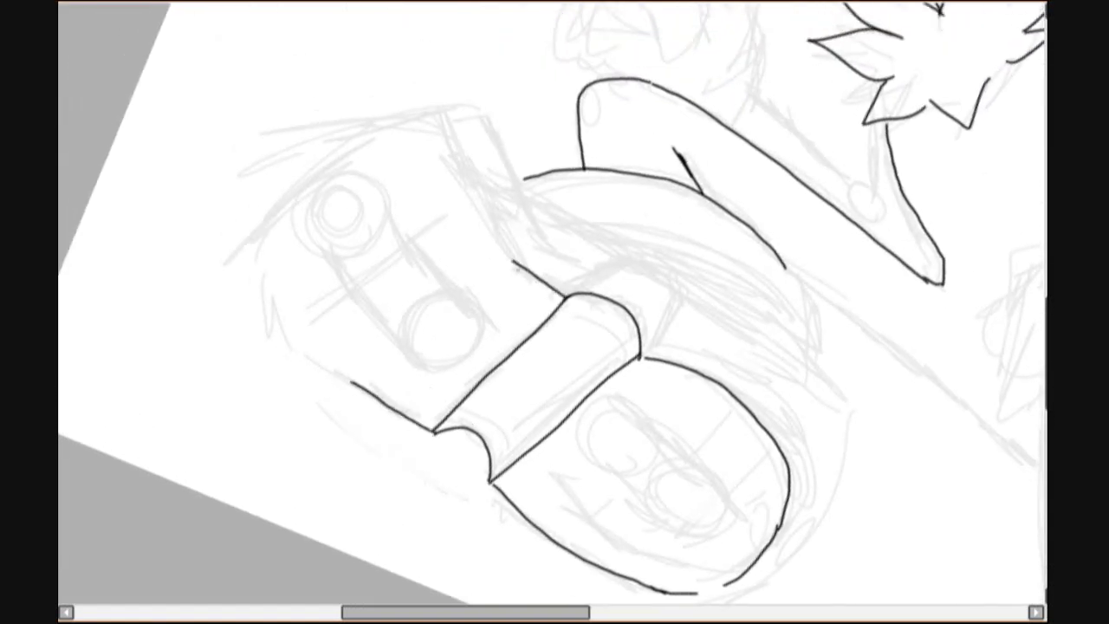
mouse_move(519, 268)
mouse_down()
mouse_move(462, 217)
mouse_move(317, 335)
mouse_up()
key(ctrl+z)
drag(444, 208, 312, 327)
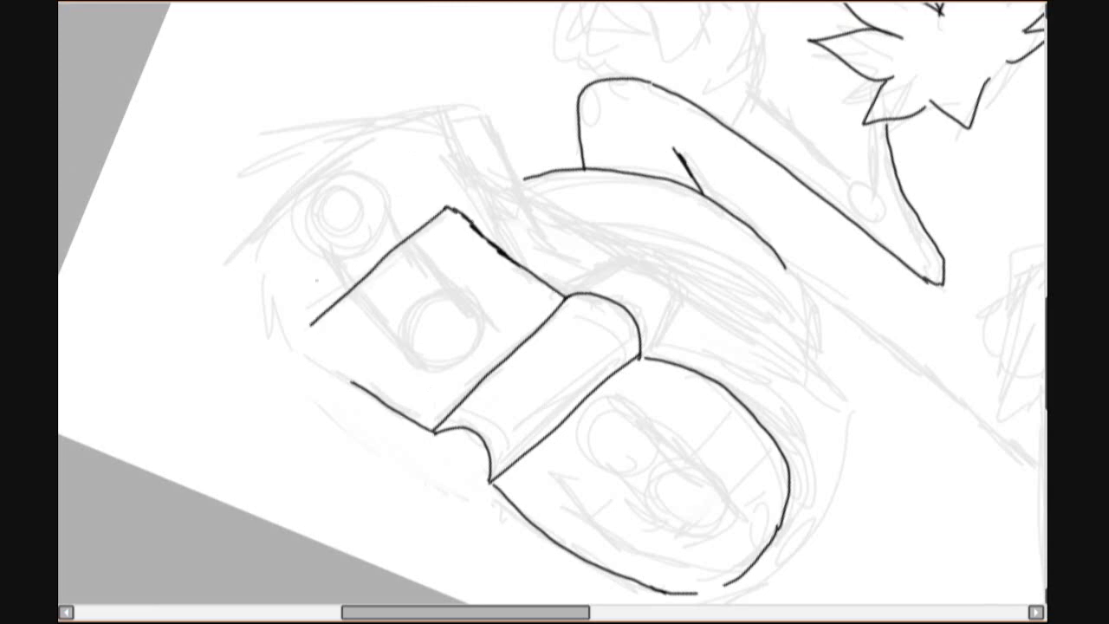
key(ctrl+z)
mouse_move(446, 208)
mouse_down()
mouse_move(319, 337)
mouse_move(350, 385)
mouse_up()
key(ctrl+z)
drag(319, 336, 350, 381)
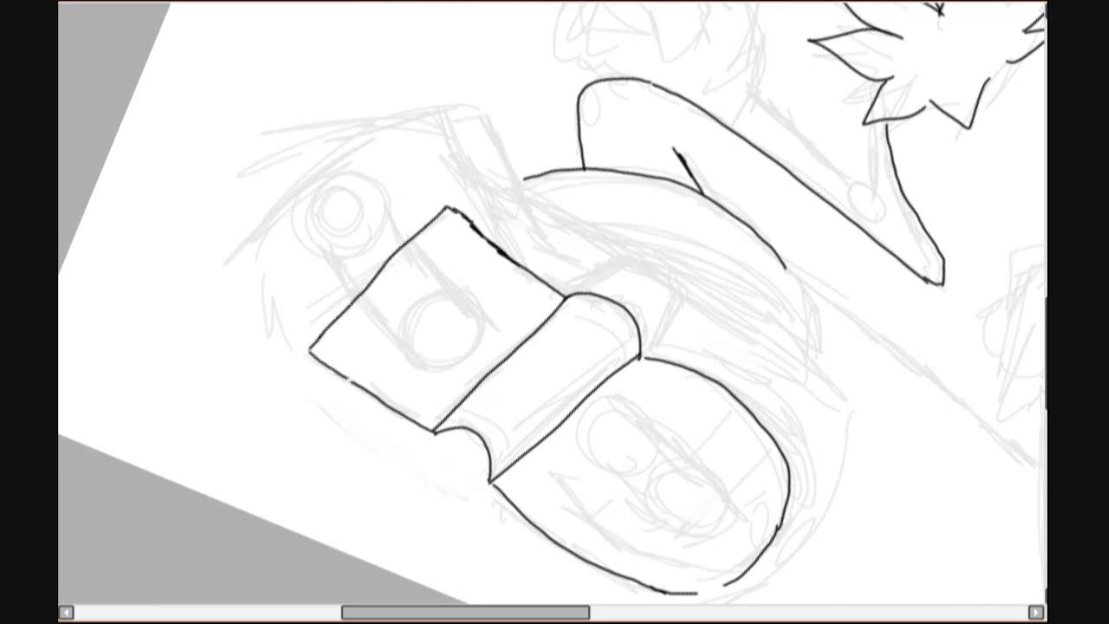
- Ink an inner contour line following the edge of the sole's rounded section
drag(555, 312, 459, 198)
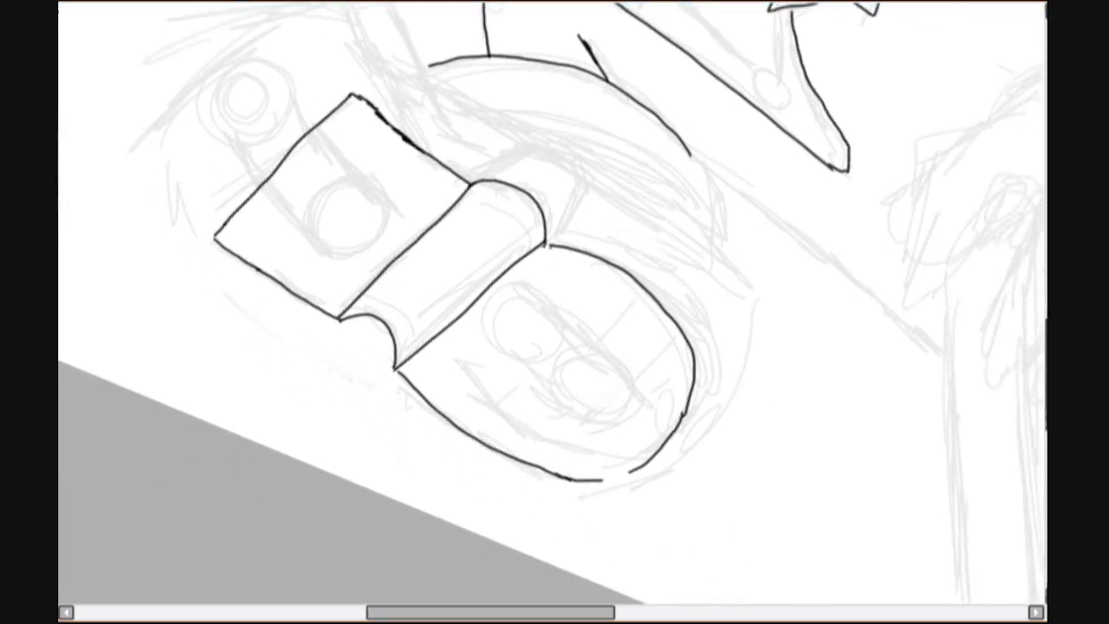
mouse_move(548, 248)
mouse_down()
mouse_move(667, 359)
mouse_move(669, 383)
mouse_up()
drag(664, 396, 583, 468)
drag(404, 365, 585, 468)
- Ink two round studs with inner rings in the rounded sole section and link them with two straight lines
mouse_move(590, 345)
mouse_down()
mouse_move(563, 355)
mouse_move(597, 356)
mouse_up()
key(ctrl+z)
key(ctrl+z)
mouse_move(524, 305)
mouse_down()
mouse_move(518, 363)
mouse_move(510, 322)
mouse_move(518, 326)
mouse_up()
key(ctrl+z)
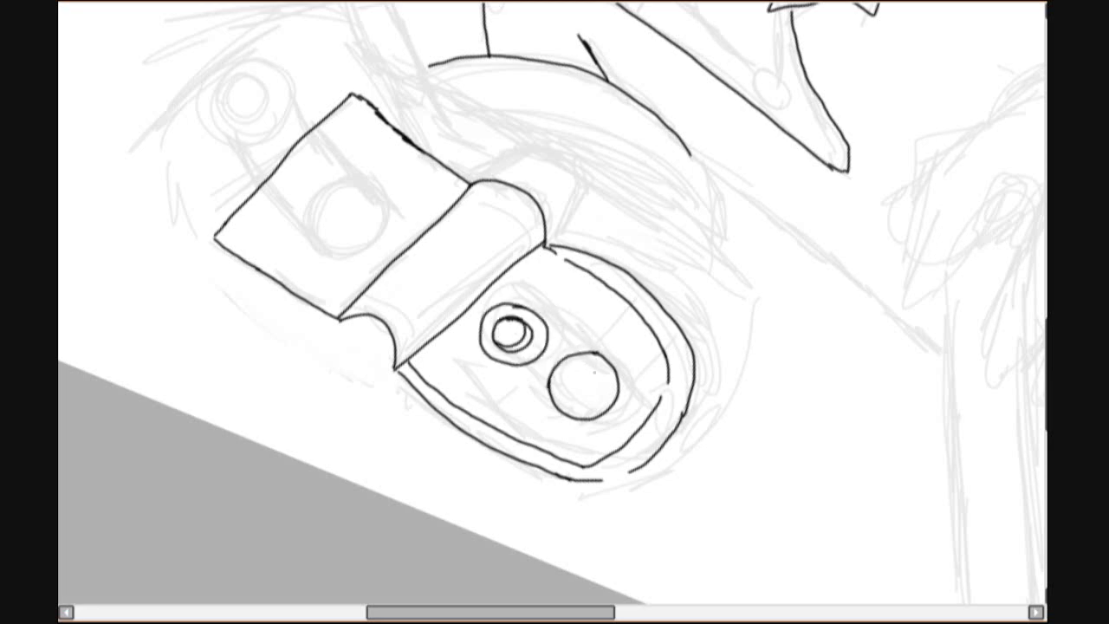
drag(589, 364, 584, 378)
drag(525, 314, 582, 354)
drag(510, 362, 549, 395)
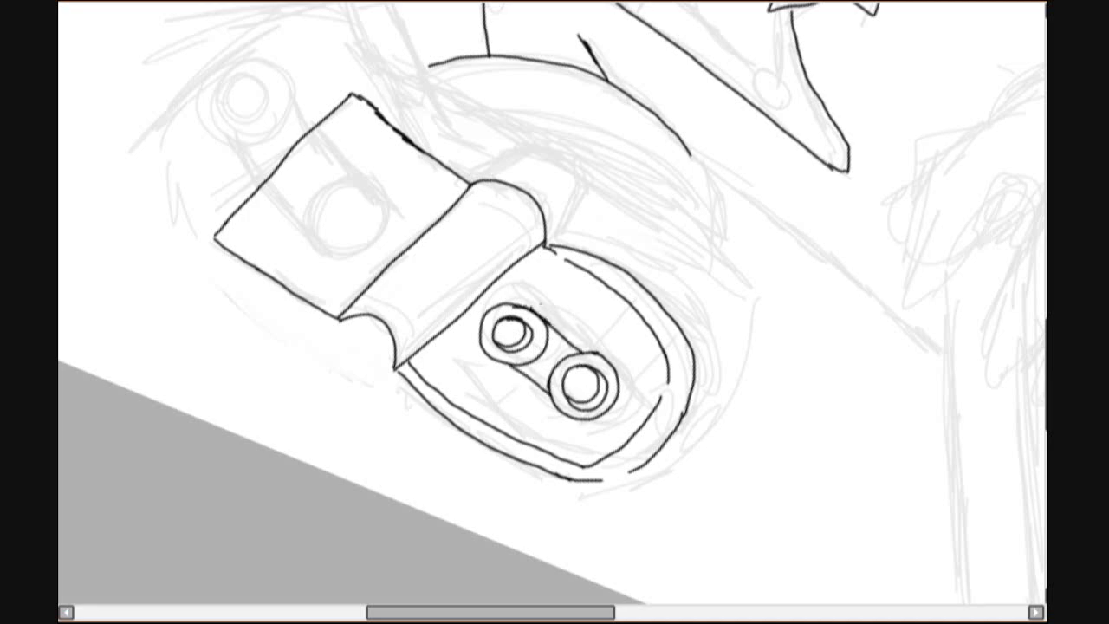
- Ink short tread dividing lines in the rounded sole section between the studs and the inner contour
scroll(554, 312, up, 1)
mouse_move(598, 276)
mouse_down()
mouse_move(587, 287)
mouse_move(613, 307)
mouse_up()
drag(554, 262, 542, 274)
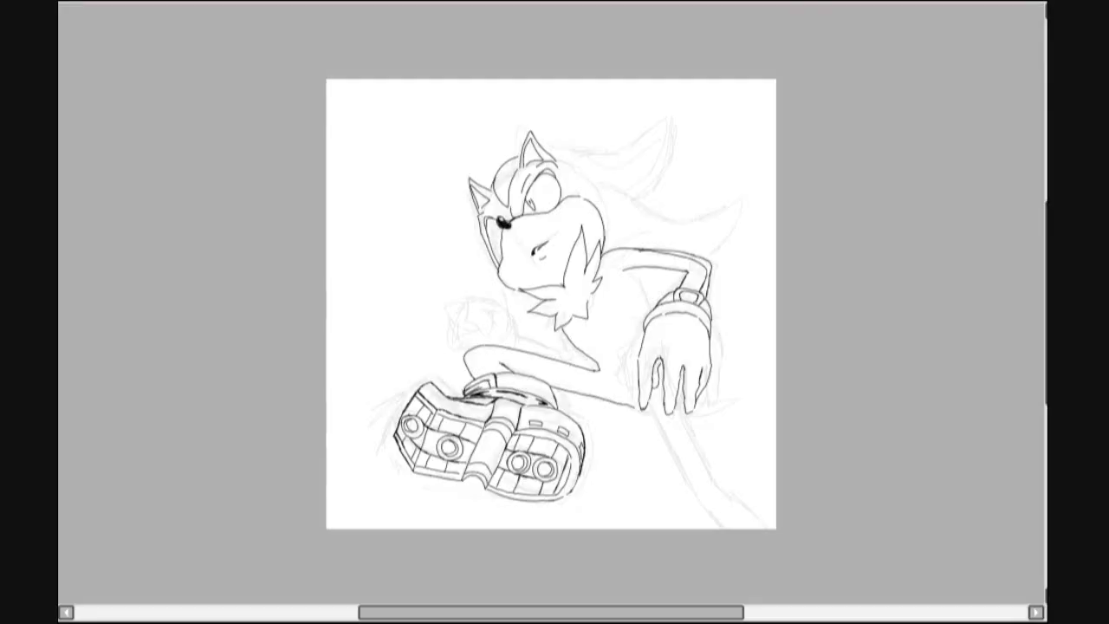
- Ink the small pointed shape and the adjoining body line in the gap between the bent arm and its wrist cuff
scroll(554, 312, up, 3)
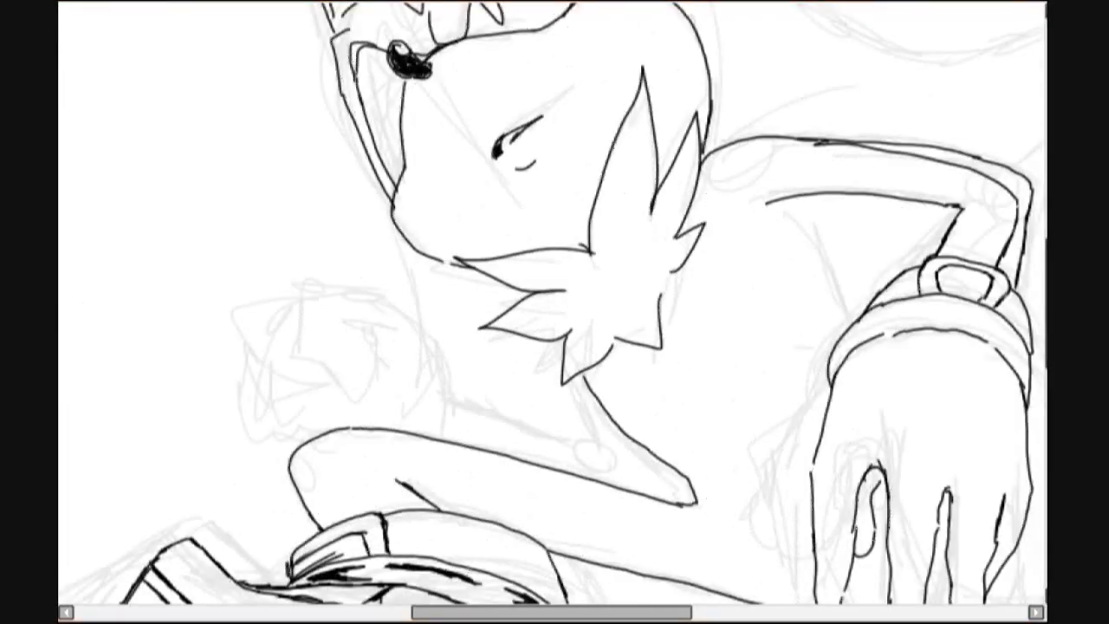
scroll(554, 312, down, 5)
scroll(555, 312, right, 5)
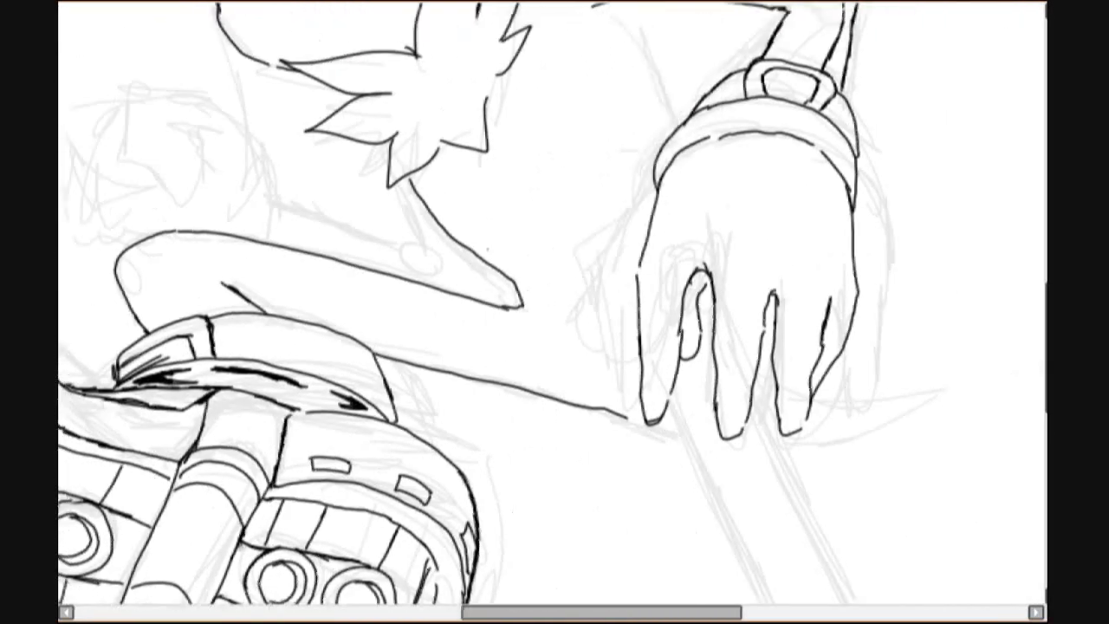
scroll(555, 312, up, 5)
scroll(554, 312, right, 2)
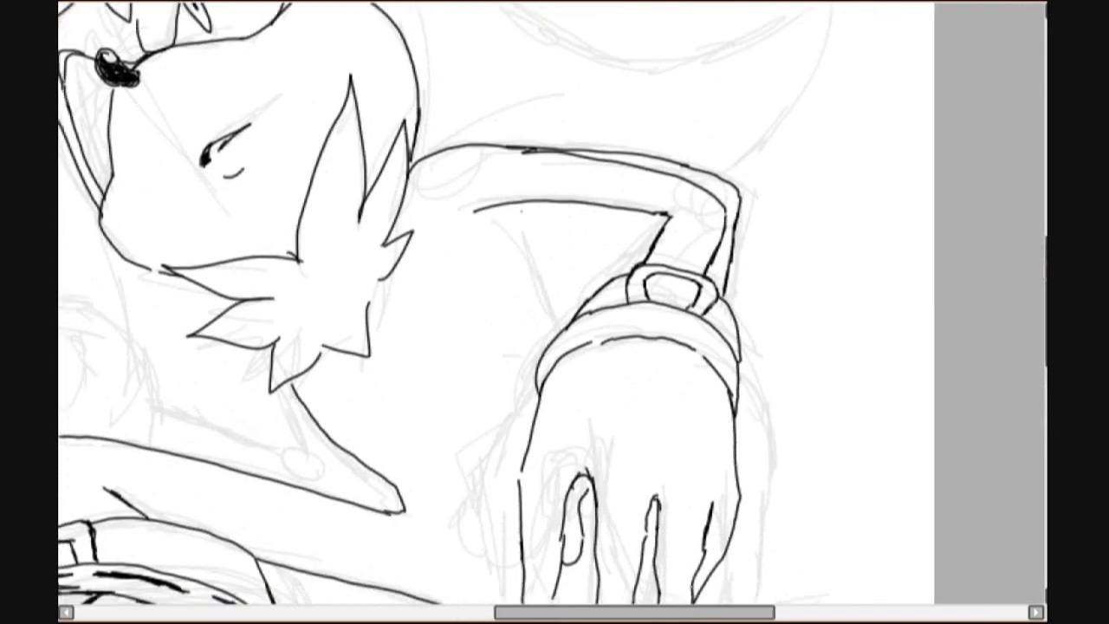
drag(627, 270, 557, 345)
scroll(555, 312, left, 5)
scroll(555, 312, down, 3)
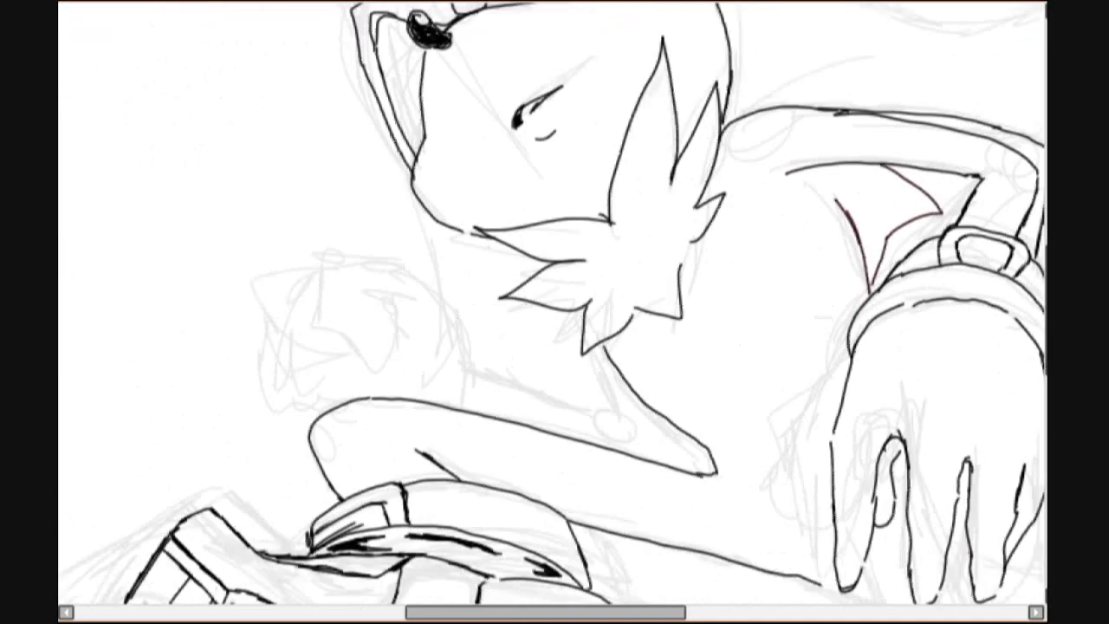
- Ink the thumb contour, the palm's upper edge and a short lower palm line of the raised hand
mouse_move(317, 386)
mouse_down()
mouse_move(247, 249)
mouse_move(308, 329)
mouse_up()
key(ctrl+z)
drag(291, 277, 413, 336)
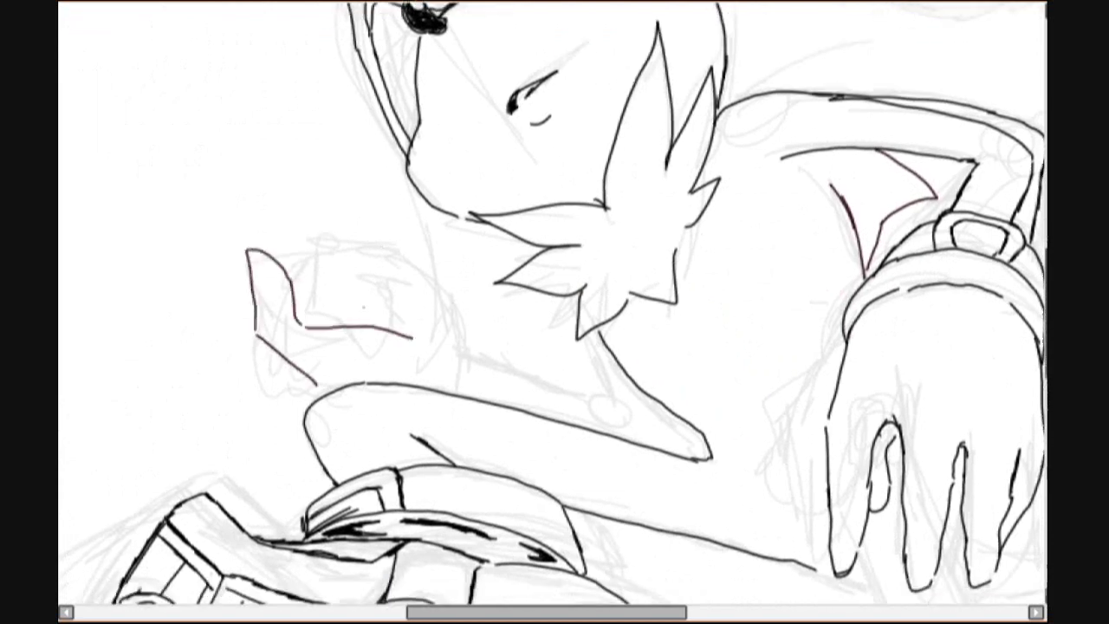
scroll(555, 312, up, 1)
scroll(555, 312, left, 1)
mouse_move(322, 390)
mouse_down()
mouse_move(290, 355)
mouse_move(342, 392)
mouse_up()
scroll(554, 312, up, 1)
scroll(555, 312, left, 1)
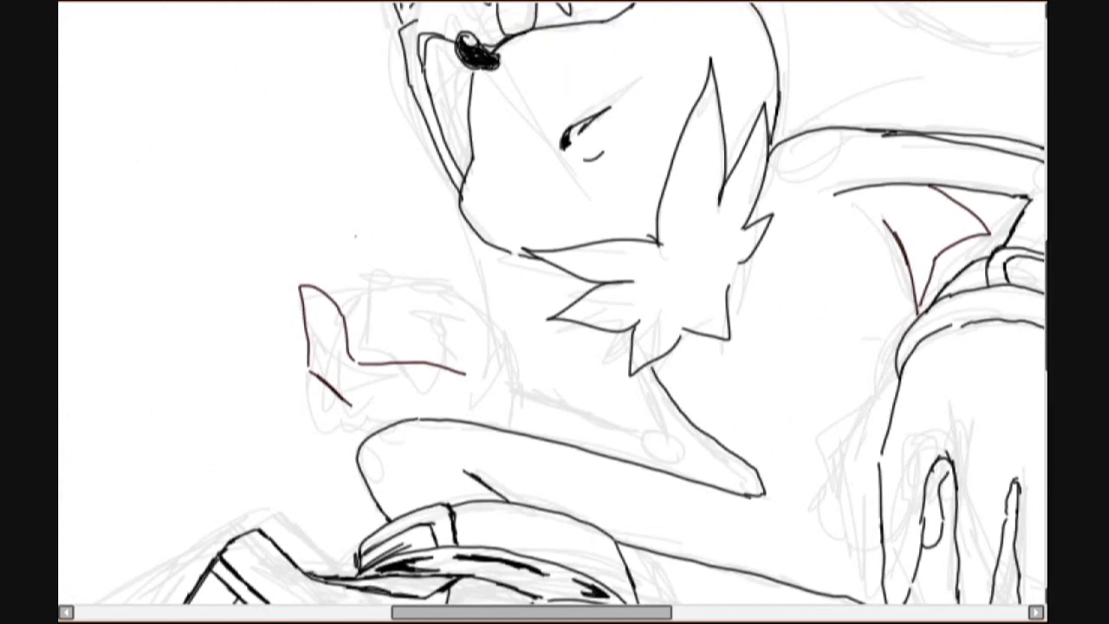
- Ink the angular upper outline of the gem and the outer finger of the raised hand holding it
mouse_move(329, 232)
mouse_down()
mouse_move(399, 227)
mouse_move(468, 288)
mouse_move(444, 362)
mouse_move(501, 392)
mouse_move(295, 281)
mouse_move(303, 317)
mouse_up()
key(ctrl+z)
drag(297, 388, 331, 420)
drag(298, 266, 275, 381)
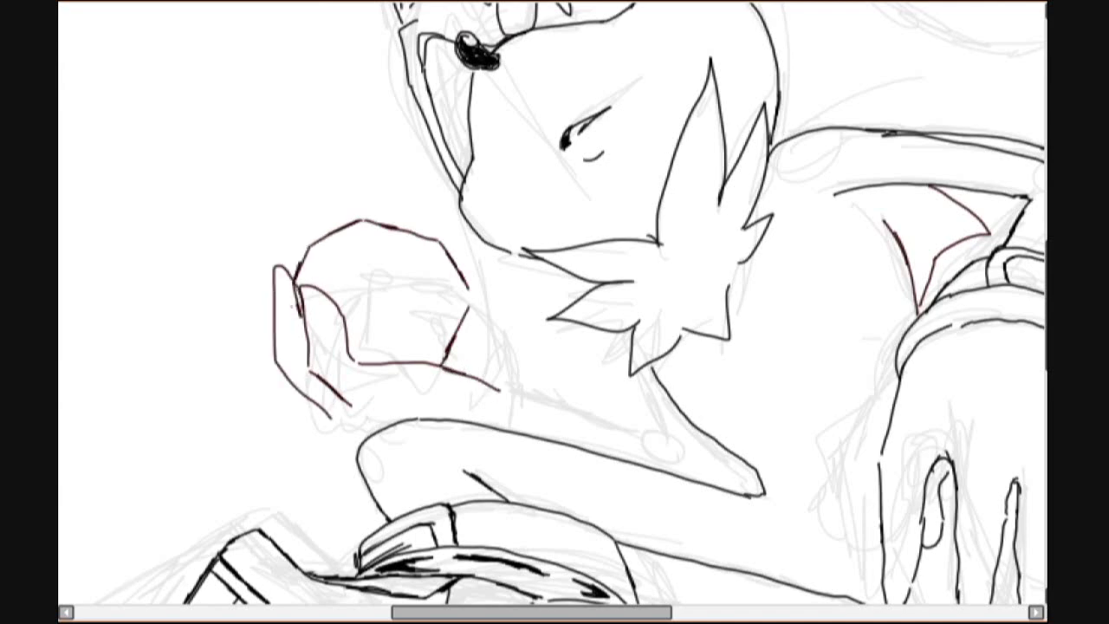
- Redraw the outer finger's tip beside the gem and ink a second fingertip behind it
key(ctrl+z)
drag(281, 289, 304, 317)
drag(297, 270, 284, 243)
scroll(554, 312, down, 1)
scroll(555, 312, right, 1)
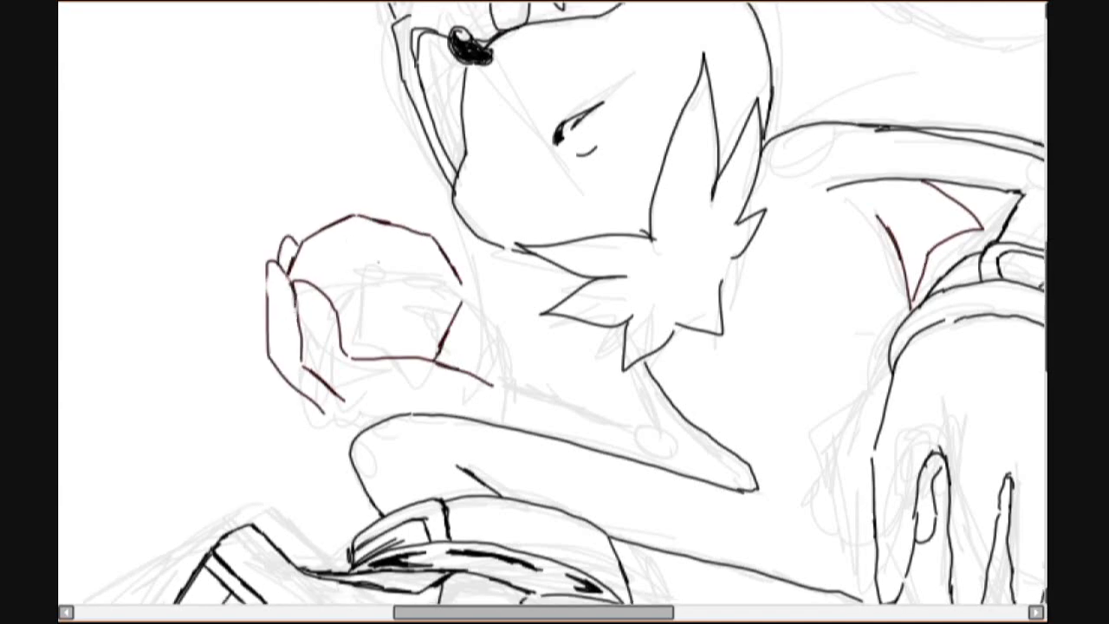
- Ink the gem's inner facet lines and the hand contour running from the gem to the wrist
drag(360, 257, 461, 303)
mouse_move(298, 281)
mouse_down()
mouse_move(361, 254)
mouse_move(303, 277)
mouse_up()
drag(350, 232, 305, 276)
drag(434, 246, 406, 323)
scroll(555, 312, right, 3)
mouse_move(362, 275)
mouse_down()
mouse_move(345, 347)
mouse_move(426, 314)
mouse_up()
scroll(555, 312, down, 2)
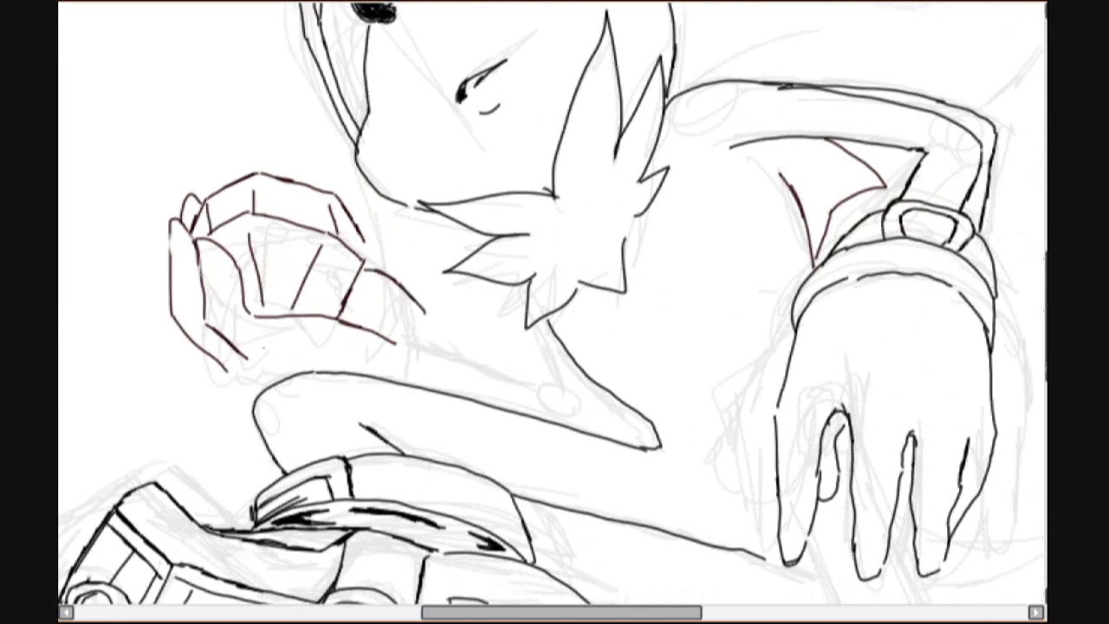
- Ink the raised hand's lower edge, the curved cuff bands at its wrist and the forearm lines behind them
drag(215, 359, 263, 392)
drag(423, 312, 430, 376)
drag(444, 295, 452, 390)
drag(468, 313, 482, 399)
drag(484, 347, 557, 381)
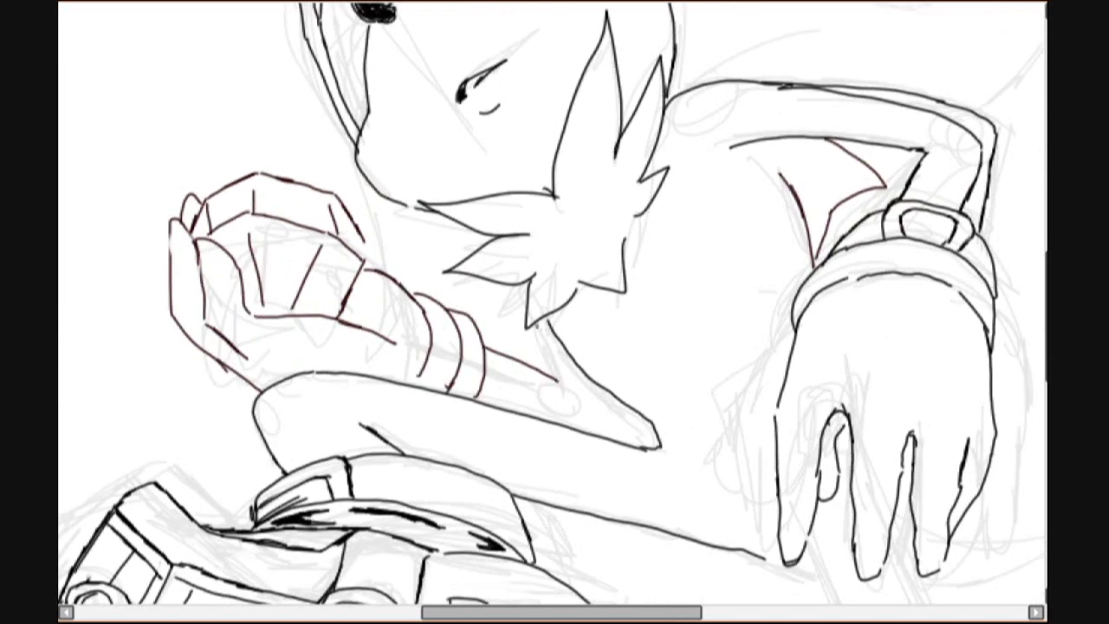
drag(537, 328, 547, 373)
drag(596, 386, 598, 430)
- Ink thick dark reflection marks on the gem's facets and touch up its outline on the wrist side
scroll(555, 312, up, 3)
scroll(554, 312, left, 2)
mouse_move(346, 362)
mouse_down()
mouse_move(357, 386)
mouse_move(343, 411)
mouse_move(357, 414)
mouse_up()
drag(350, 364, 371, 364)
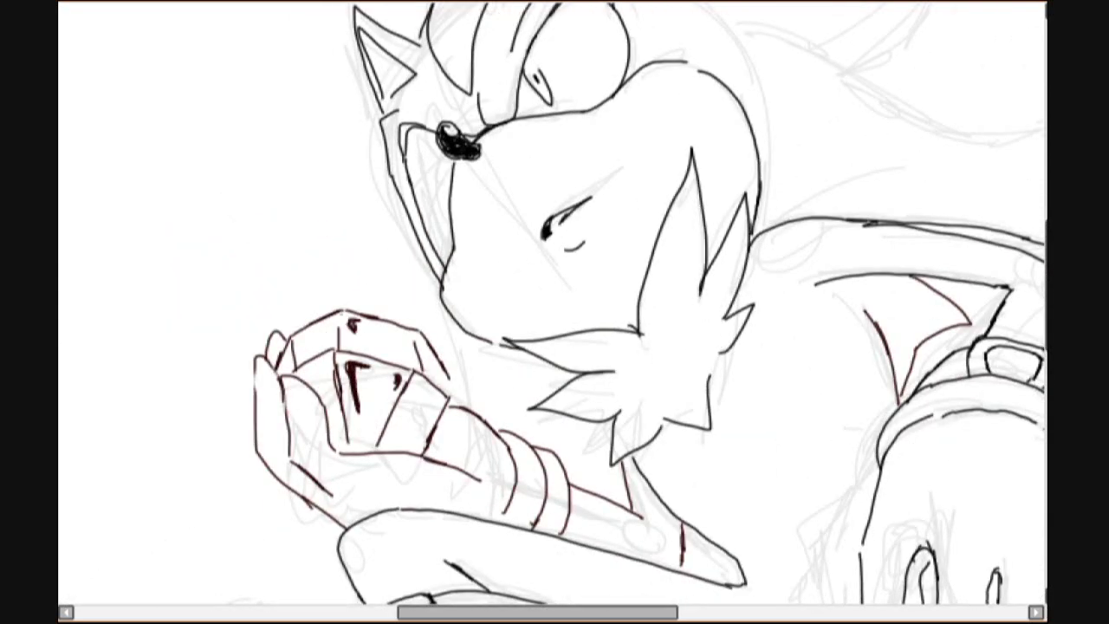
drag(350, 319, 373, 348)
drag(419, 385, 412, 395)
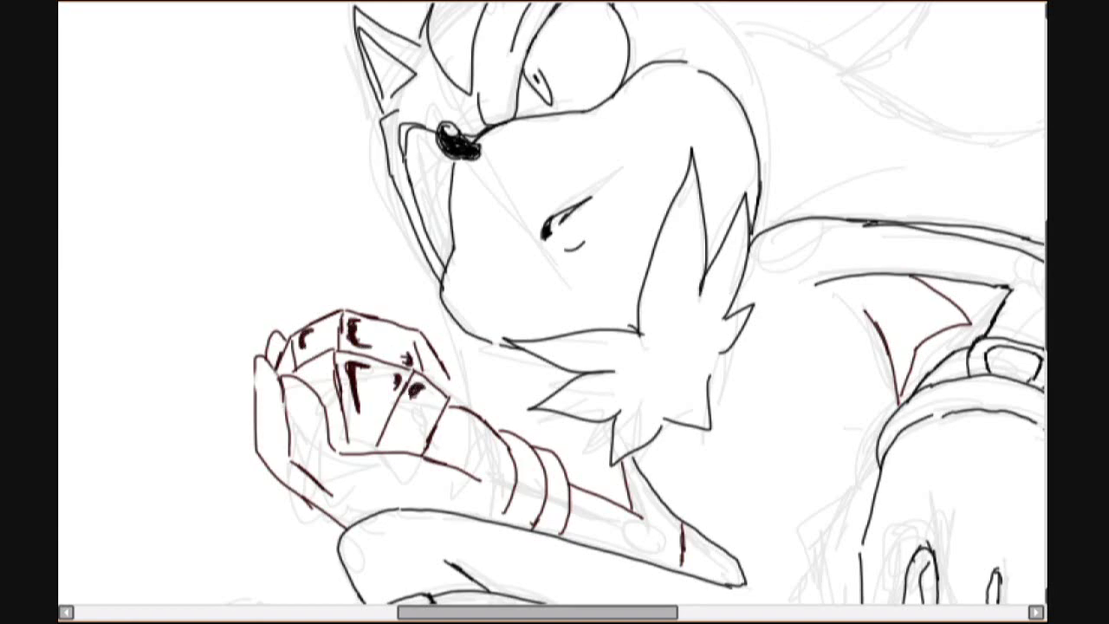
scroll(553, 304, down, 3)
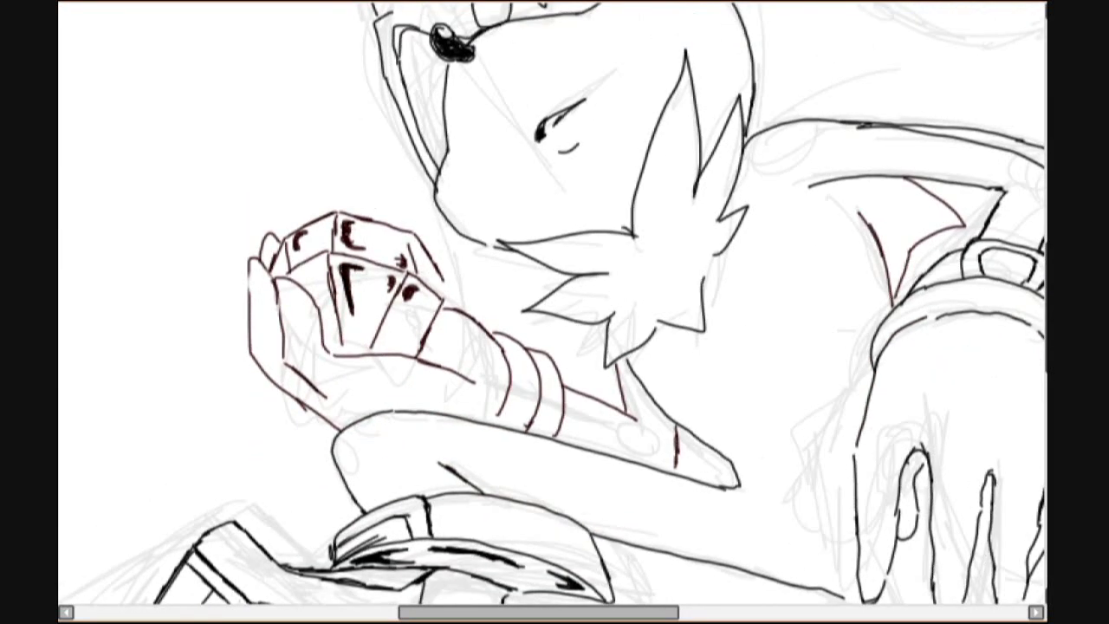
drag(355, 250, 374, 281)
drag(555, 312, 572, 283)
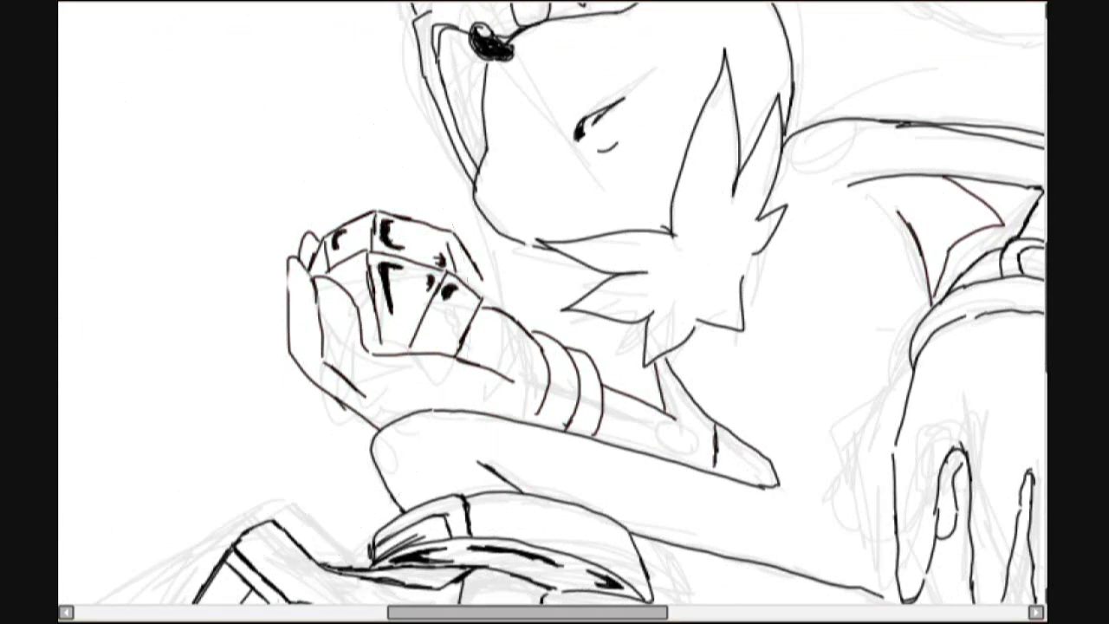
drag(573, 279, 585, 276)
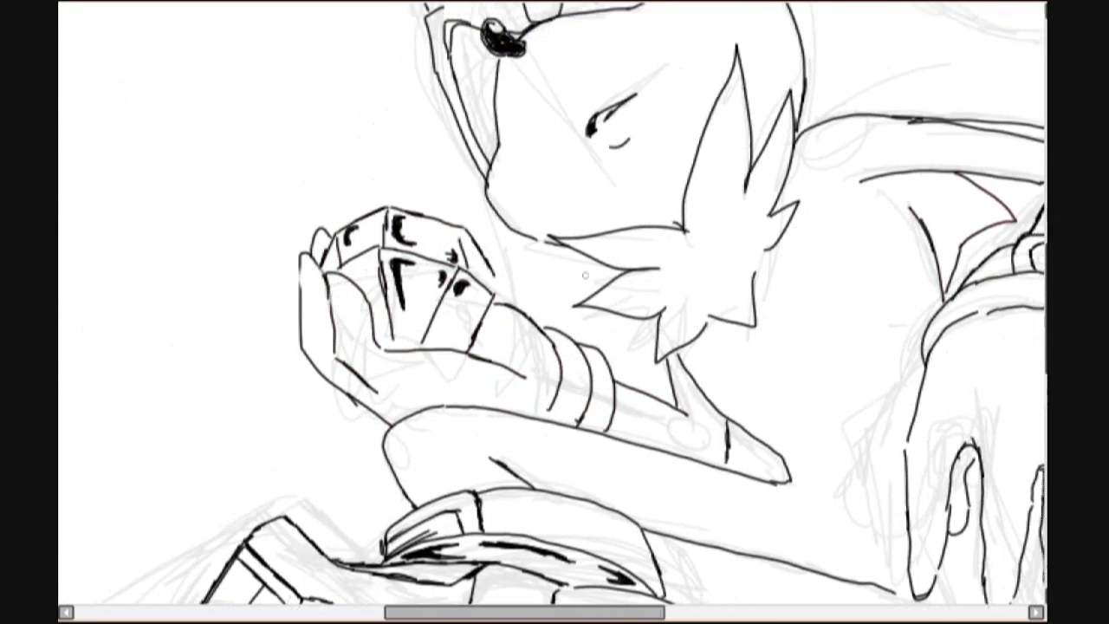
mouse_move(495, 282)
mouse_down()
mouse_move(418, 443)
mouse_move(502, 270)
mouse_up()
drag(693, 433, 200, 173)
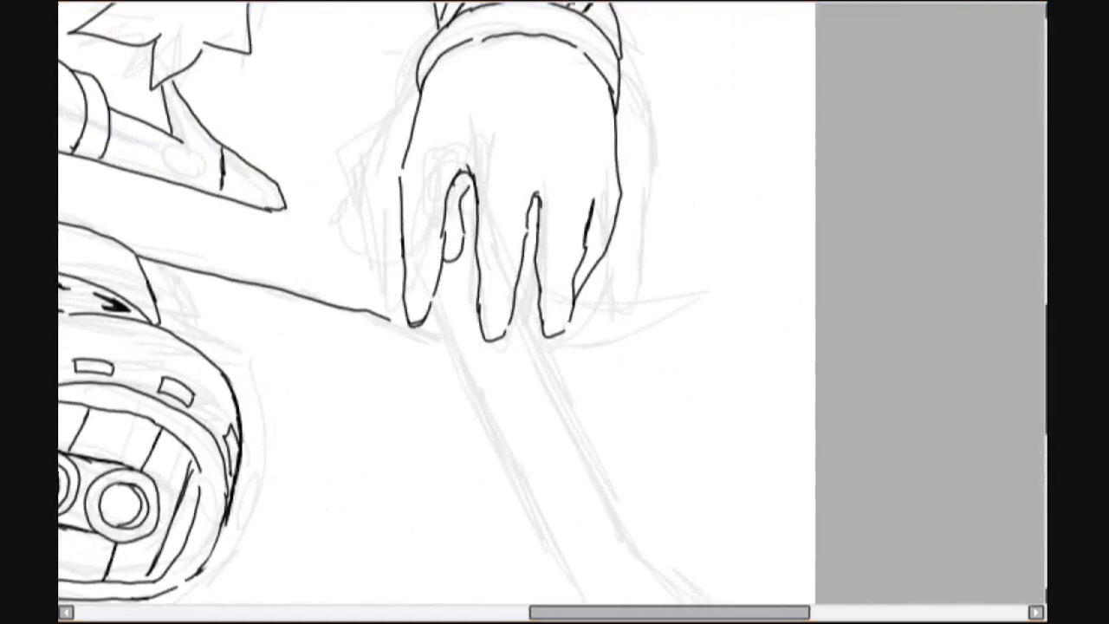
drag(453, 268, 532, 446)
drag(537, 364, 502, 381)
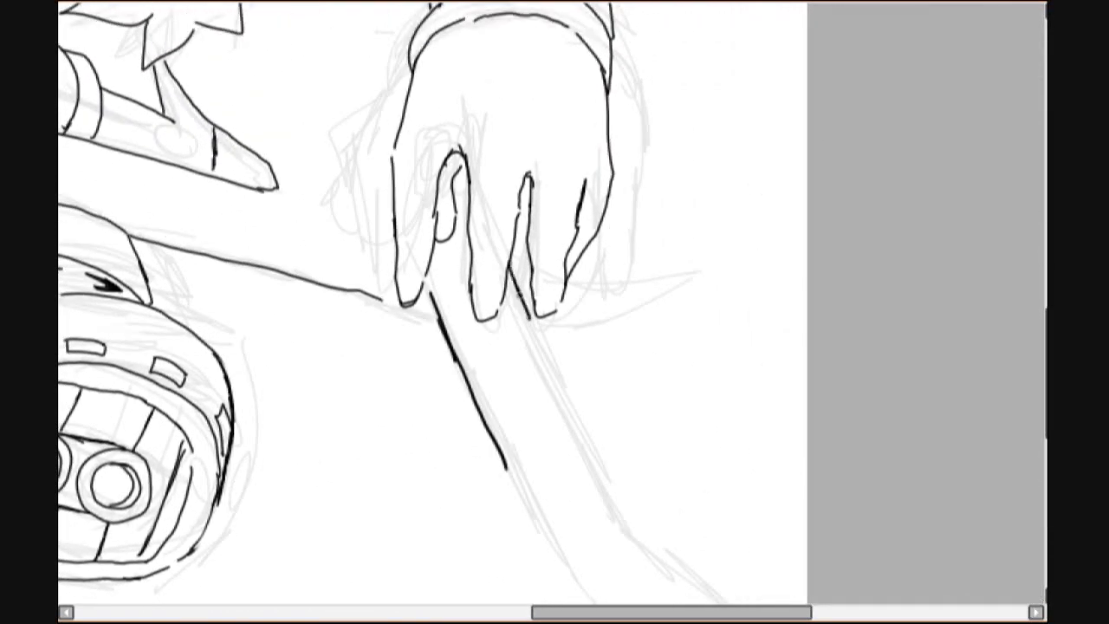
drag(515, 286, 575, 451)
mouse_move(575, 451)
mouse_down()
mouse_move(524, 356)
mouse_move(698, 562)
mouse_up()
mouse_move(458, 390)
mouse_down()
mouse_move(506, 477)
mouse_move(589, 582)
mouse_up()
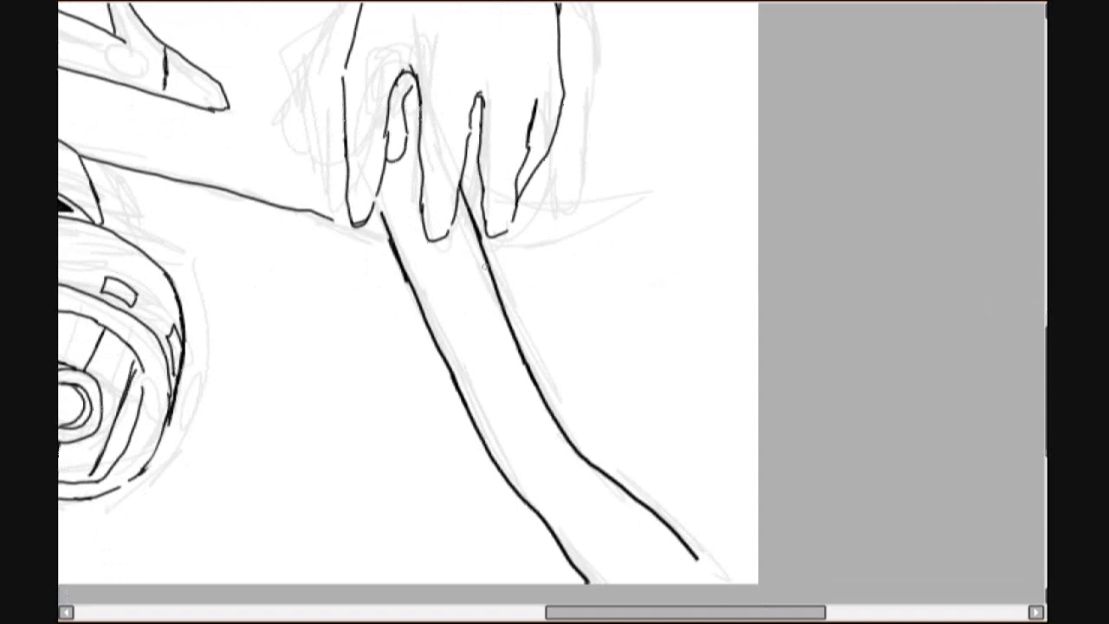
drag(478, 253, 671, 583)
mouse_move(555, 347)
mouse_down()
mouse_move(598, 468)
mouse_move(641, 338)
mouse_up()
key(ctrl+z)
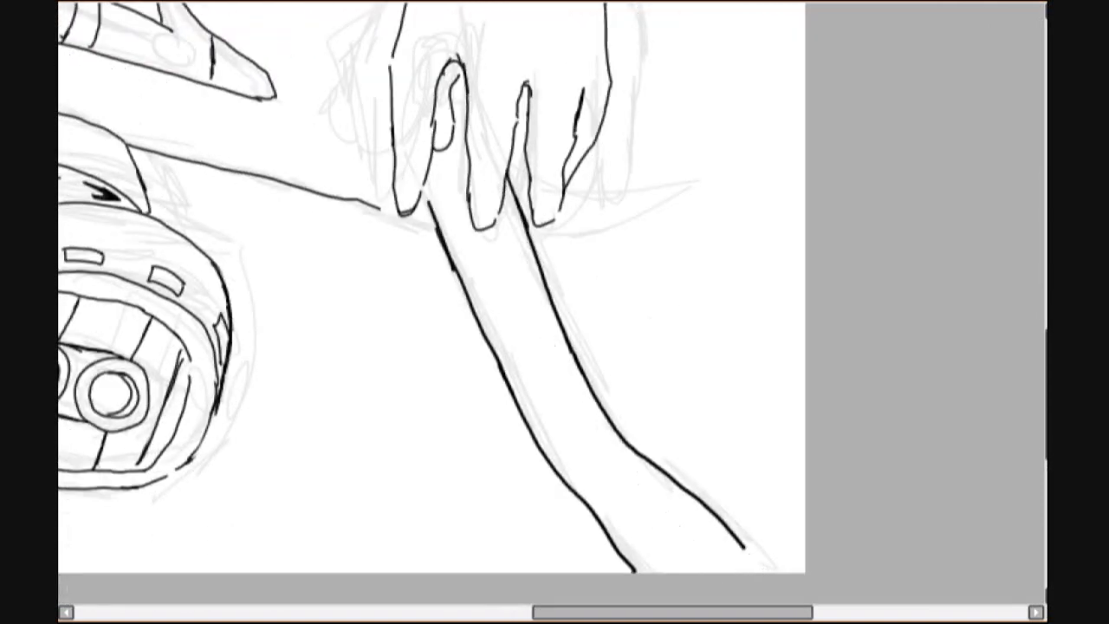
key(ctrl+z)
key(ctrl+z)
key(ctrl+z)
drag(554, 347, 630, 368)
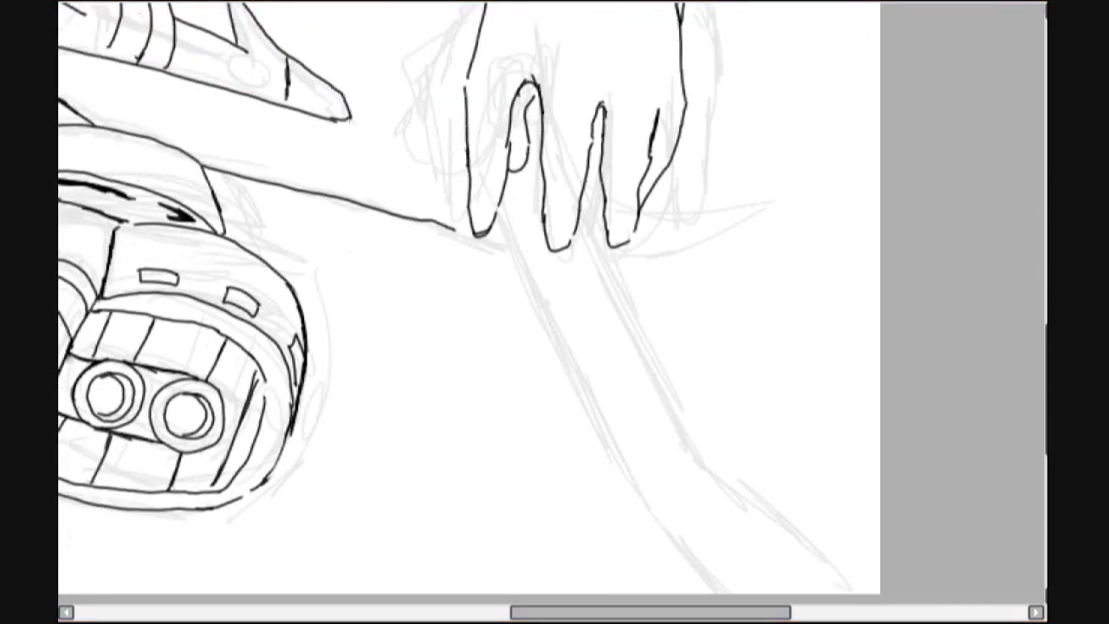
drag(554, 347, 458, 323)
drag(407, 199, 430, 256)
drag(409, 210, 496, 403)
key(ctrl+z)
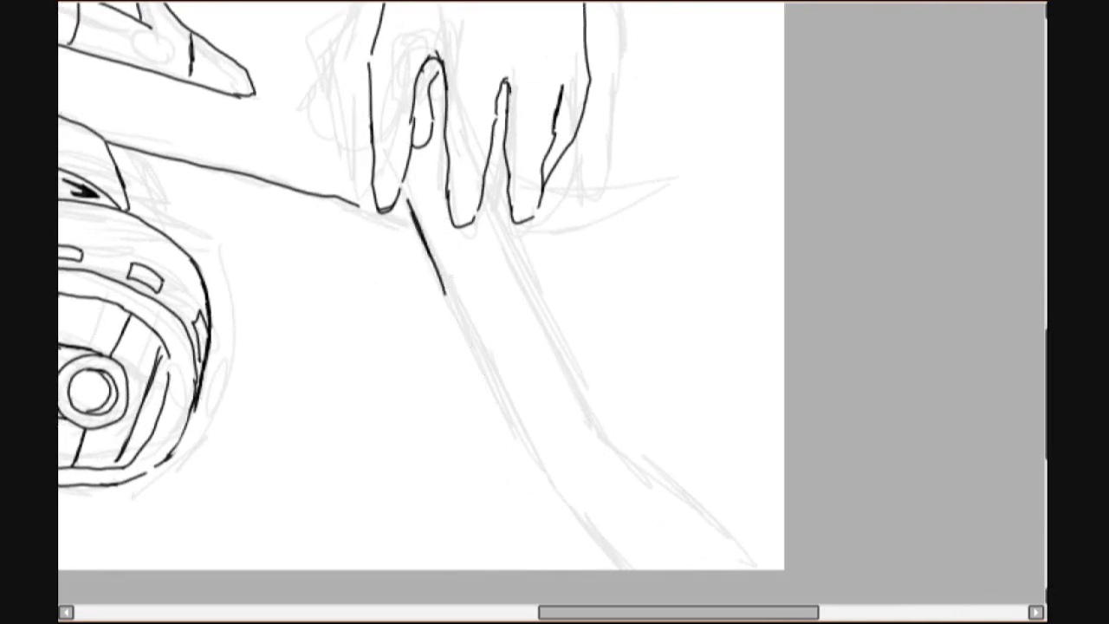
key(ctrl+z)
- Ink the two long contour lines of the leg extending from beneath the planted hand to the canvas edge
drag(409, 213, 540, 462)
mouse_move(485, 170)
mouse_down()
mouse_move(582, 403)
mouse_move(725, 569)
mouse_up()
mouse_move(492, 222)
mouse_down()
mouse_move(613, 483)
mouse_move(681, 569)
mouse_up()
mouse_move(416, 312)
mouse_down()
mouse_move(499, 476)
mouse_move(477, 466)
mouse_up()
mouse_move(552, 319)
mouse_down()
mouse_move(705, 310)
mouse_move(570, 388)
mouse_move(640, 371)
mouse_move(773, 480)
mouse_up()
- Ink the lower back quill as a curved spike with an inner stripe line
drag(607, 217, 516, 581)
mouse_move(472, 192)
mouse_down()
mouse_move(666, 287)
mouse_move(717, 288)
mouse_move(875, 189)
mouse_move(765, 399)
mouse_move(673, 328)
mouse_move(842, 224)
mouse_up()
drag(842, 224, 903, 315)
- Redraw the upper back quill as an upswept curved spike and add its inner stripe line
mouse_move(414, 186)
mouse_down()
mouse_move(565, 171)
mouse_move(707, 40)
mouse_move(624, 305)
mouse_up()
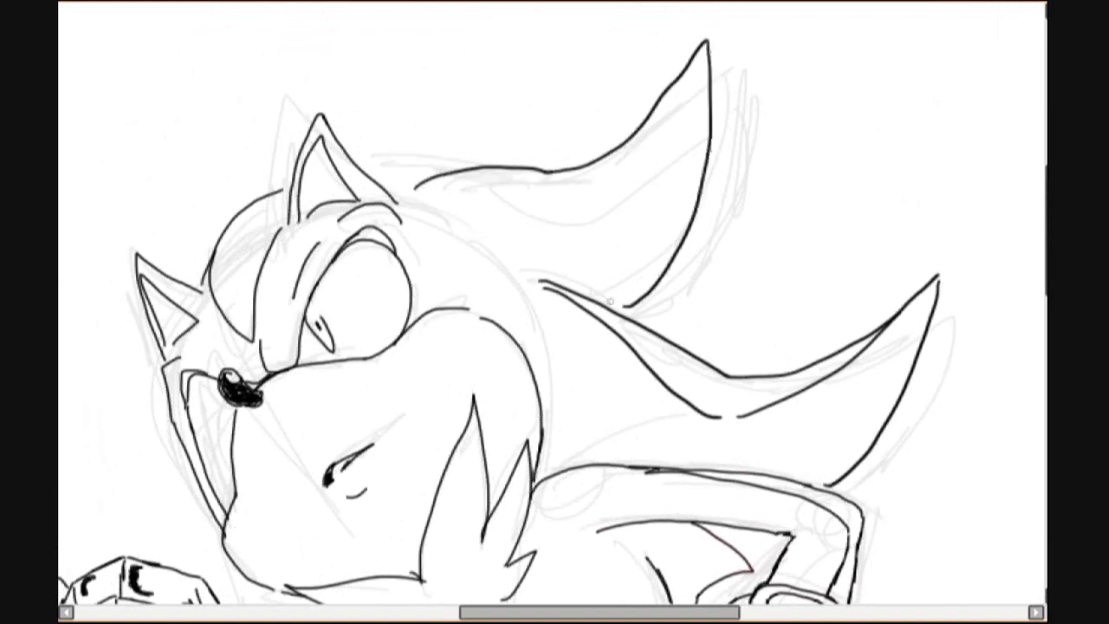
key(ctrl+z)
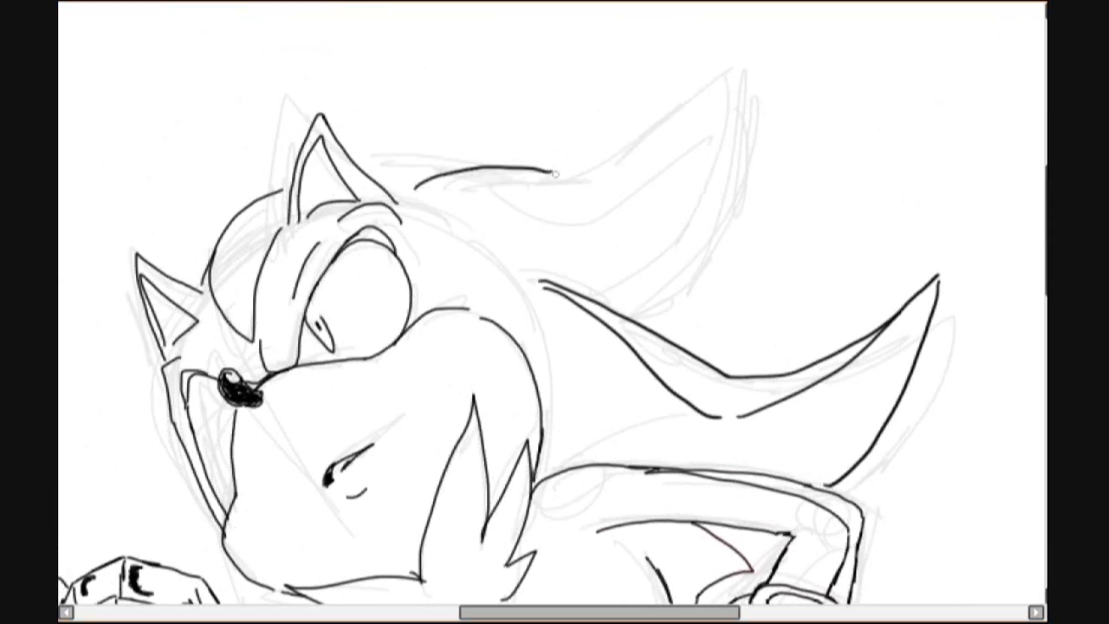
mouse_move(555, 173)
mouse_down()
mouse_move(615, 167)
mouse_move(729, 64)
mouse_move(624, 311)
mouse_up()
drag(421, 191, 718, 85)
- Redraw the top of the head as a higher curve passing behind the near ear toward the upper quill
drag(246, 209, 411, 178)
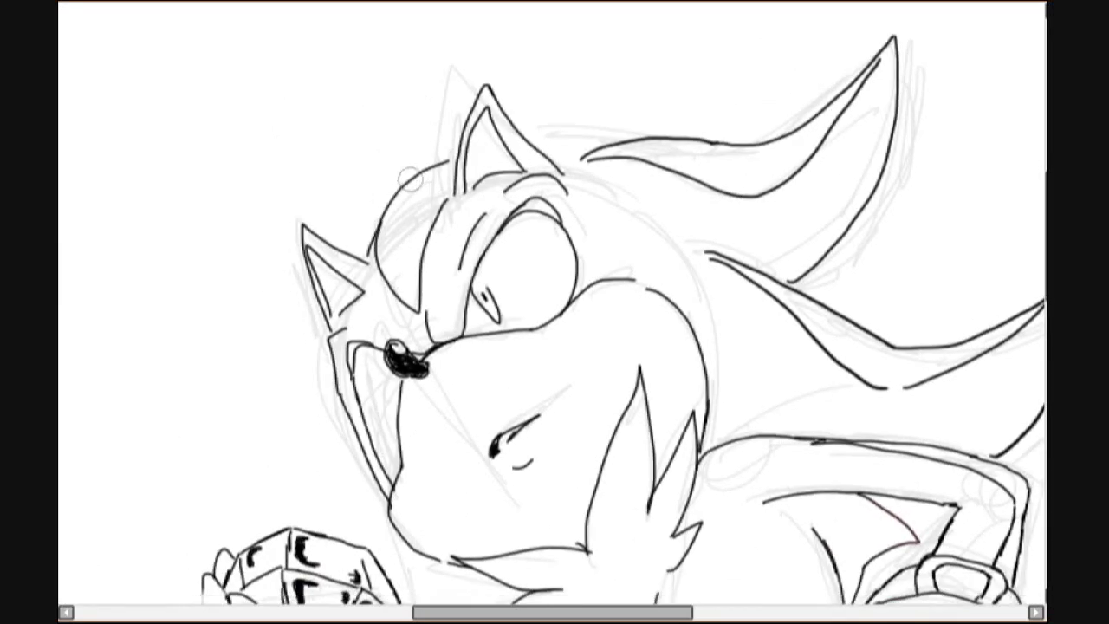
key(ctrl+z)
key(ctrl+z)
mouse_move(372, 247)
mouse_down()
mouse_move(407, 166)
mouse_move(639, 116)
mouse_up()
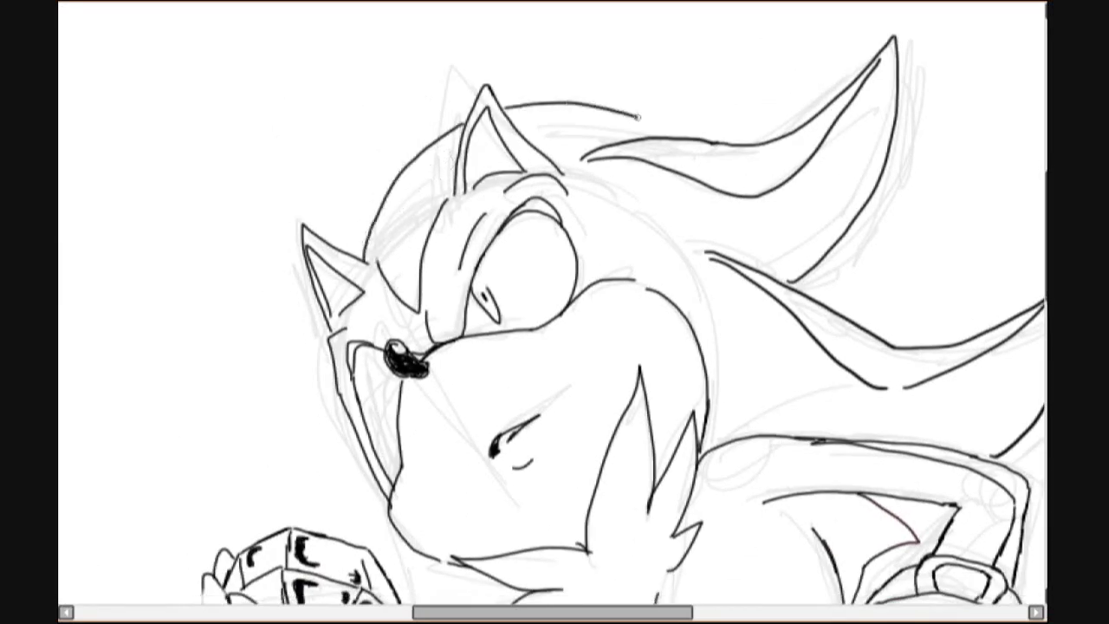
- Hatch the narrow face area beside the nose and muzzle with near-vertical strokes
drag(520, 347, 539, 257)
drag(385, 260, 397, 330)
drag(398, 265, 420, 381)
drag(421, 321, 428, 385)
- Add short fur tick marks inside the chest tuft below the muzzle
mouse_move(594, 450)
mouse_down()
mouse_move(511, 277)
mouse_move(511, 331)
mouse_up()
drag(521, 319, 531, 334)
drag(546, 322, 565, 310)
mouse_move(554, 433)
mouse_down()
mouse_move(507, 130)
mouse_move(633, 486)
mouse_up()
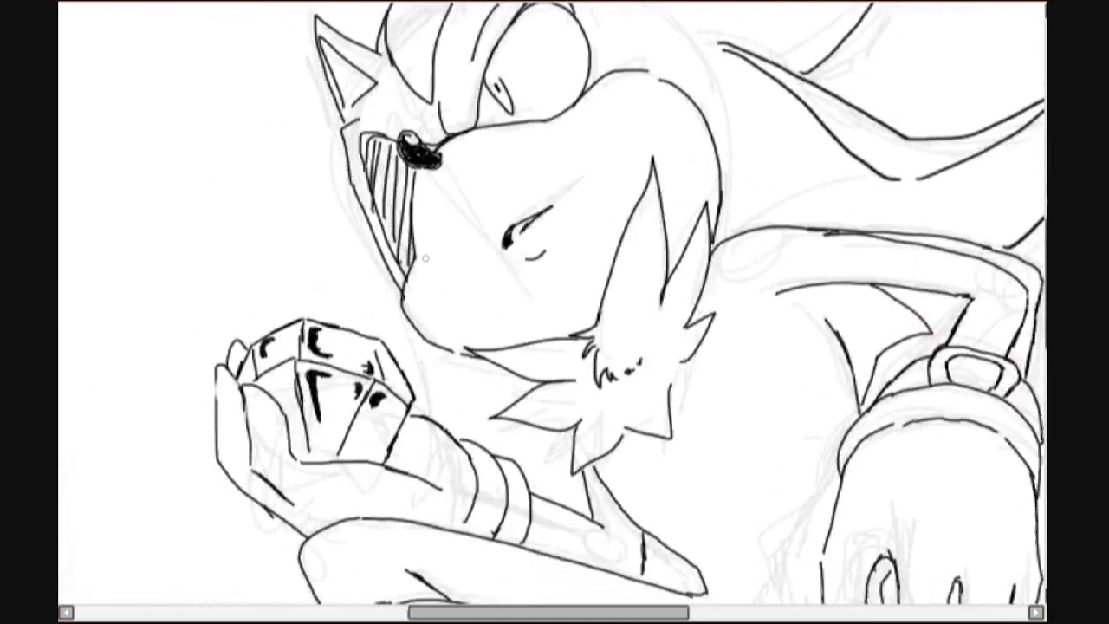
- Ink the curved quill on the far side of the face above the gem, with its inner stripe line
drag(385, 260, 440, 425)
drag(520, 303, 520, 360)
drag(243, 227, 355, 295)
drag(260, 264, 359, 303)
drag(308, 347, 407, 363)
- Ink the body lines running from beneath the chin to the raised wrist and the contour line at the back of the head
drag(520, 360, 514, 282)
drag(438, 333, 459, 420)
drag(533, 429, 570, 473)
mouse_move(554, 312)
mouse_down()
mouse_move(430, 412)
mouse_move(472, 460)
mouse_up()
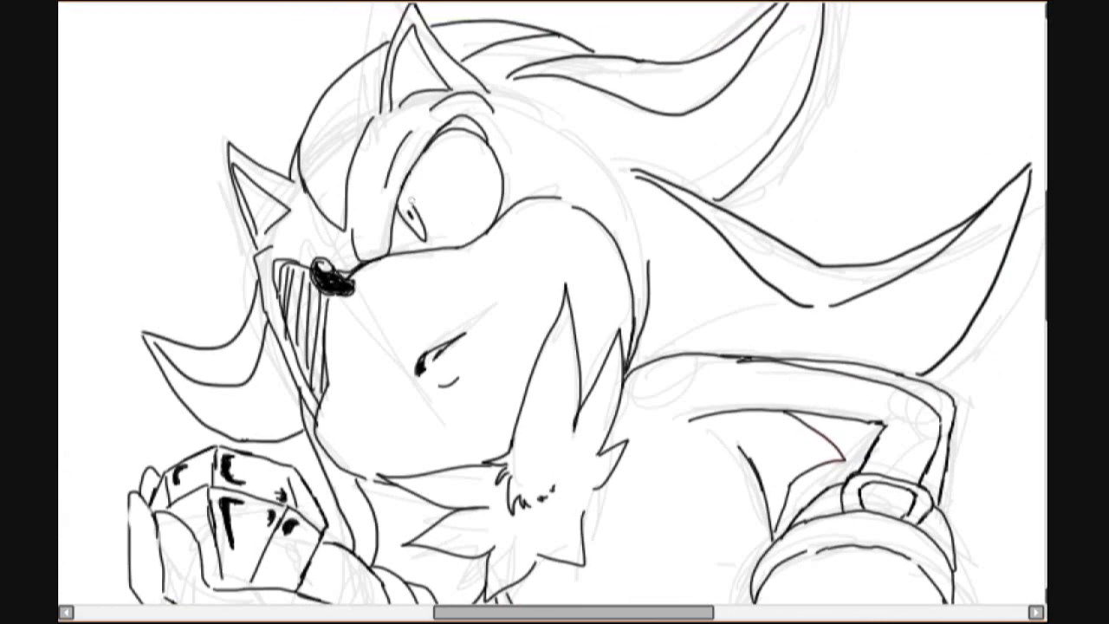